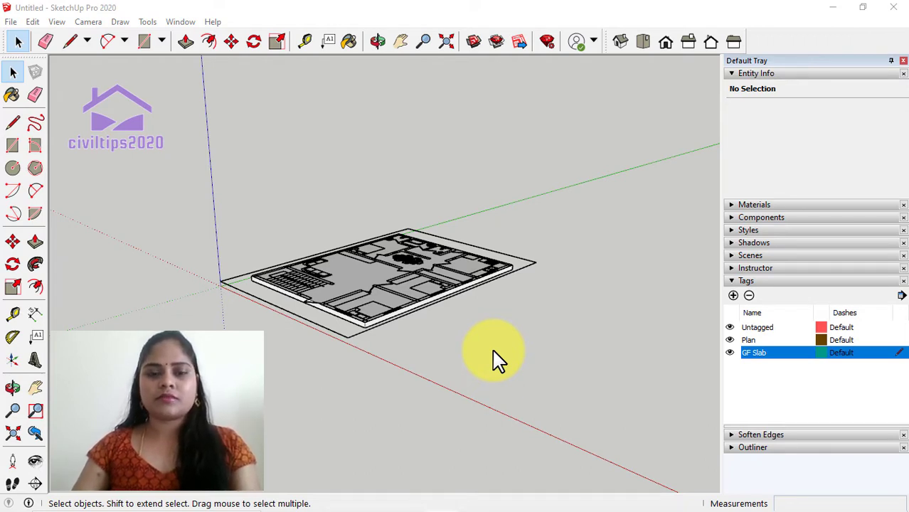
Switch to Top view to see the imported floor plan and slab outline from directly above
{"action": "left_click", "coordinate": [642, 43]}
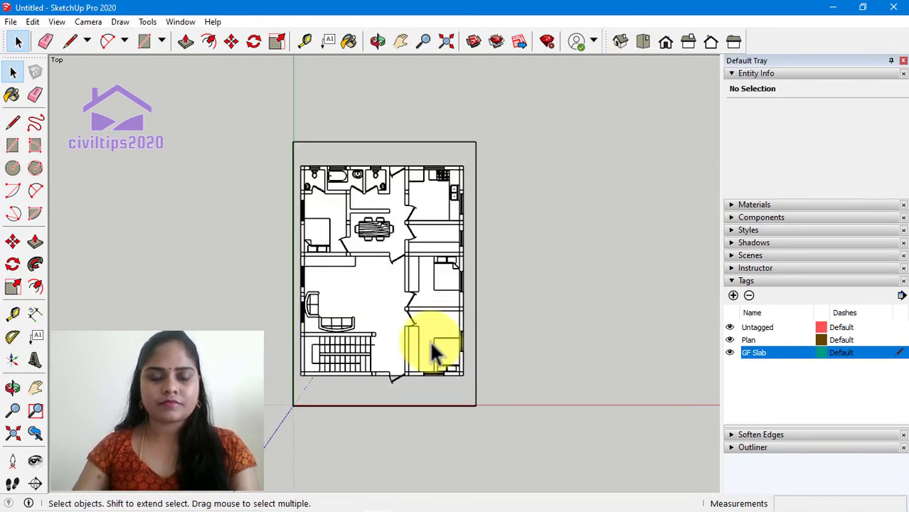
{"action": "scroll", "coordinate": [541, 344], "scroll_direction": "down", "scroll_amount": 1}
{"action": "scroll", "coordinate": [535, 363], "scroll_direction": "up", "scroll_amount": 1}
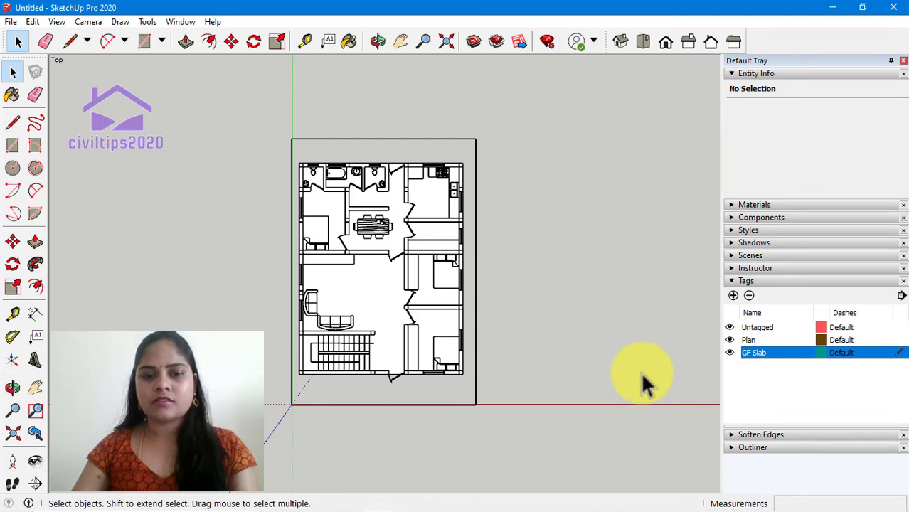
Add a tag named 'Column' and make it active, keeping its Default dash pattern
{"action": "left_click", "coordinate": [734, 296]}
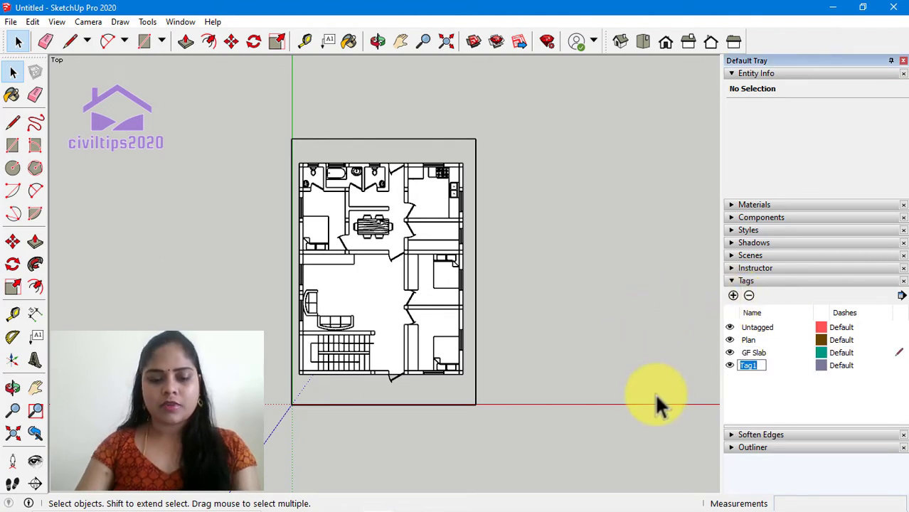
{"action": "type", "text": "col"}
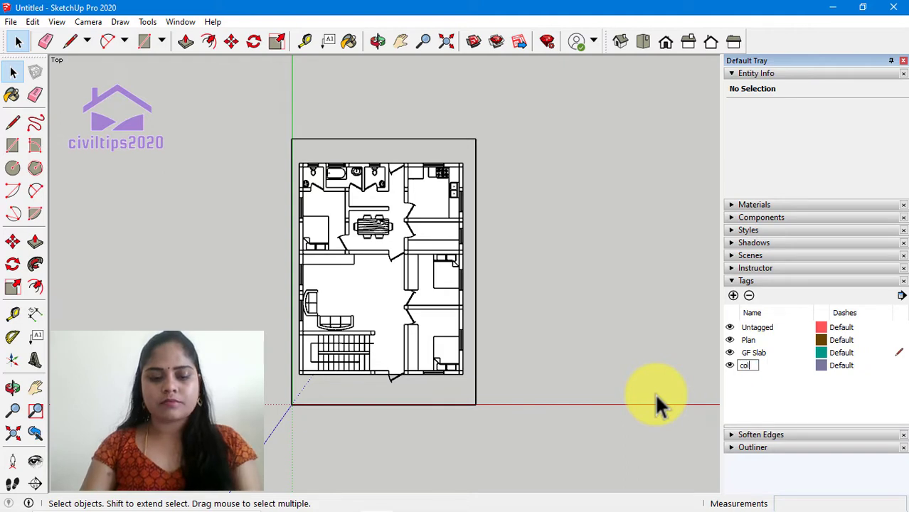
{"action": "type", "text": "umn"}
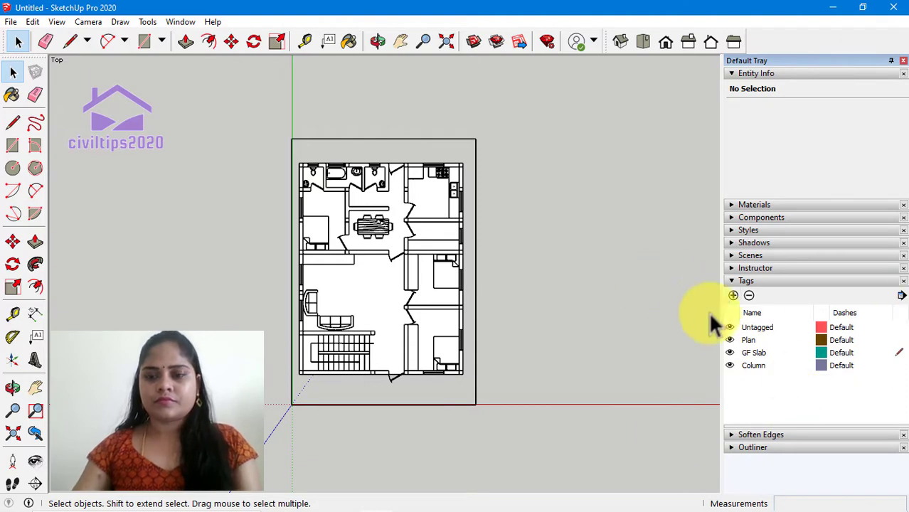
{"action": "left_click", "coordinate": [889, 368]}
{"action": "left_click", "coordinate": [890, 368]}
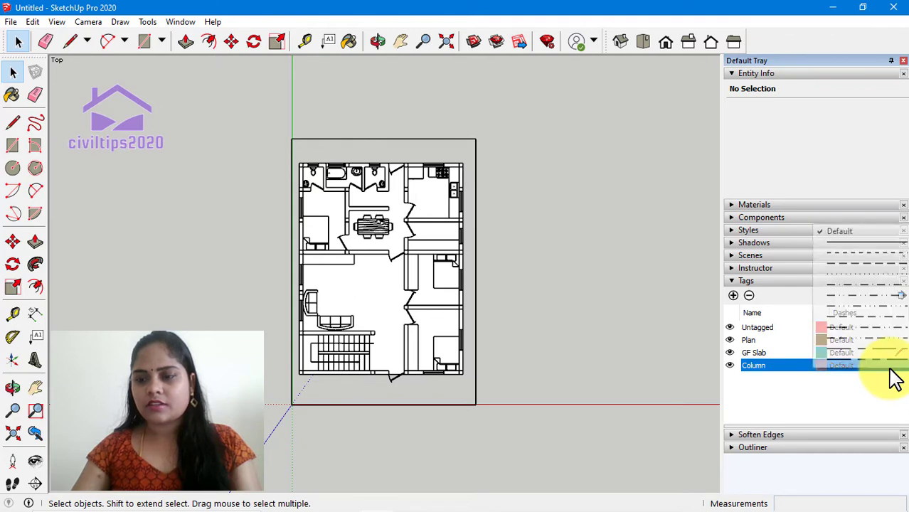
{"action": "left_click", "coordinate": [894, 368]}
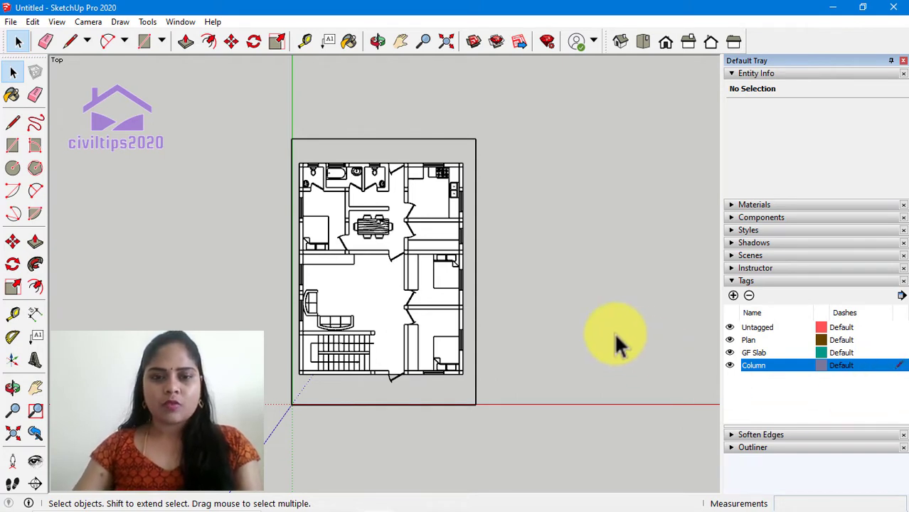
In Iso view, draw a 9" × 9" square at the slab corner
{"action": "left_click", "coordinate": [627, 49]}
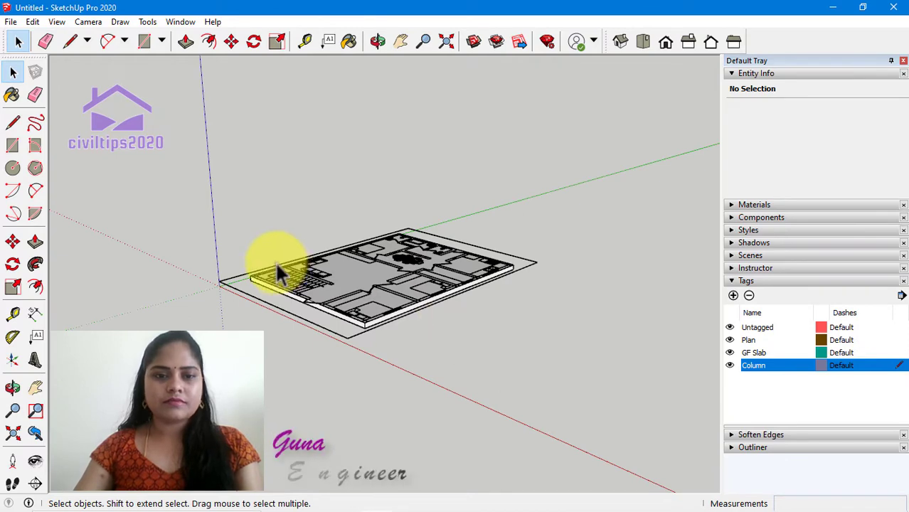
{"action": "scroll", "coordinate": [278, 267], "scroll_direction": "up", "scroll_amount": 4}
{"action": "scroll", "coordinate": [279, 283], "scroll_direction": "up", "scroll_amount": 4}
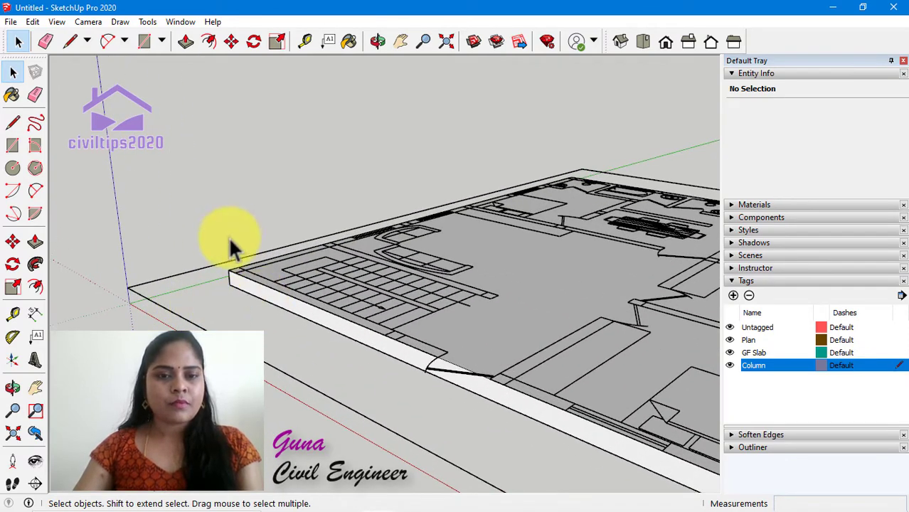
{"action": "left_click", "coordinate": [144, 41]}
{"action": "scroll", "coordinate": [226, 264], "scroll_direction": "up", "scroll_amount": 5}
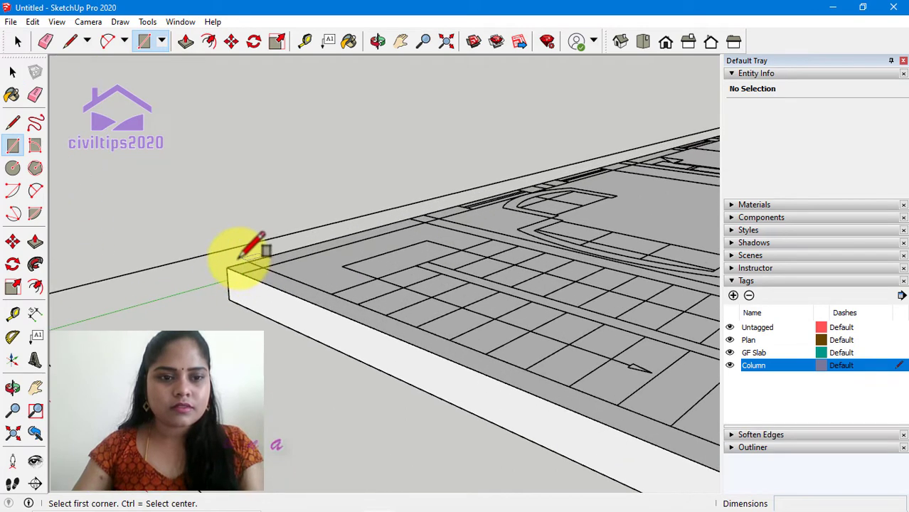
{"action": "left_click", "coordinate": [227, 268]}
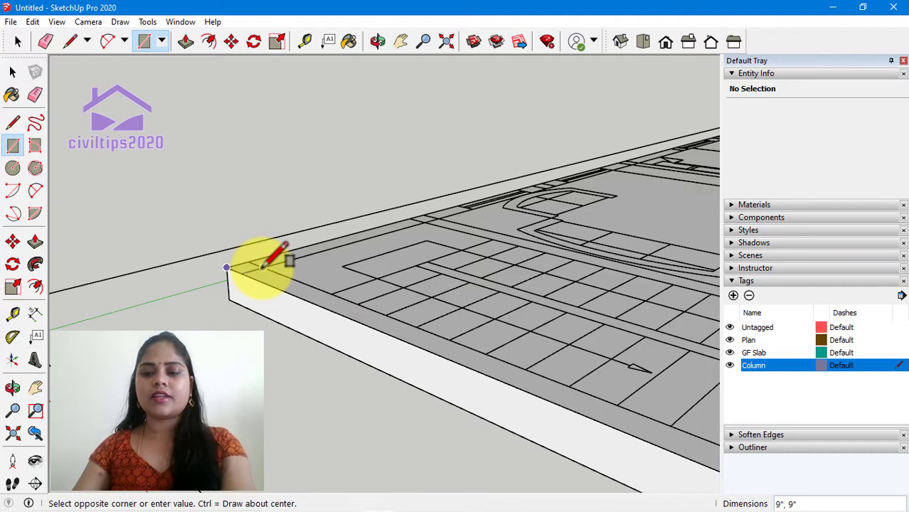
{"action": "key", "text": "Escape"}
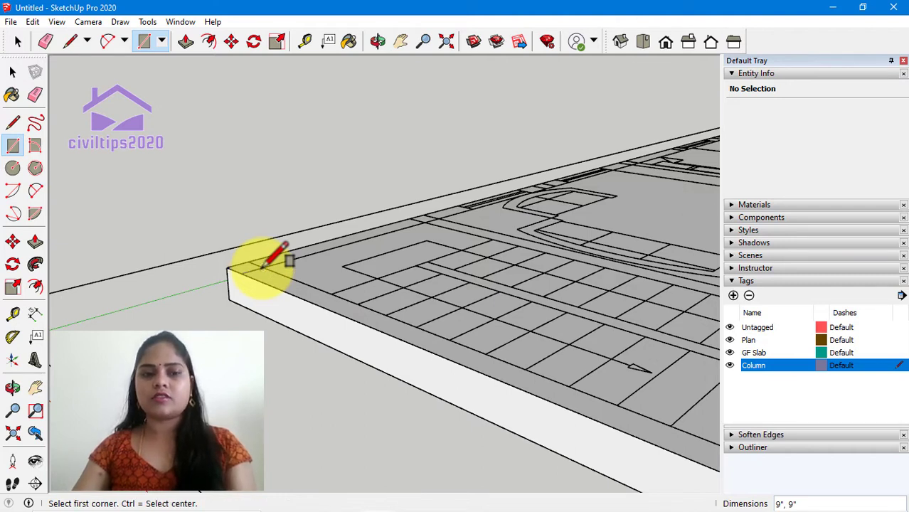
{"action": "key", "text": "space"}
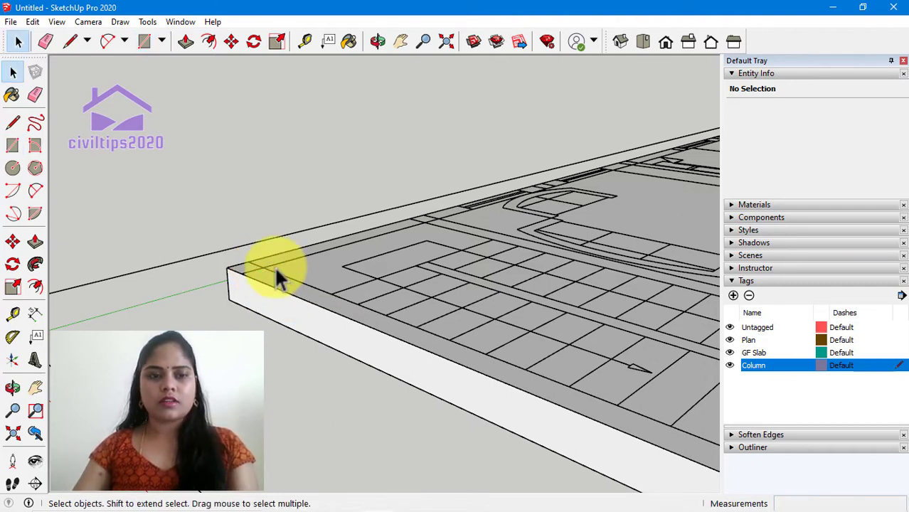
Select the corner edge and the new square to confirm they sit on the Column tag
{"action": "left_click", "coordinate": [244, 270]}
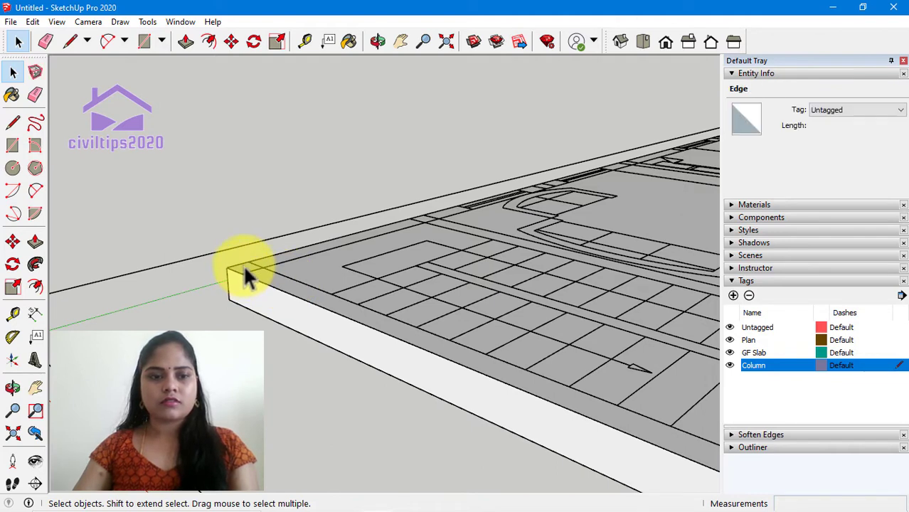
{"action": "left_click", "coordinate": [210, 259]}
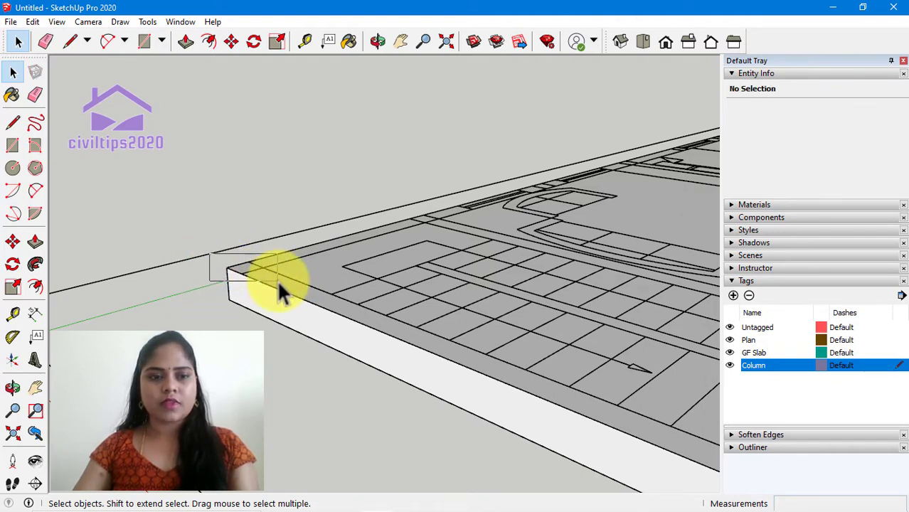
{"action": "double_click", "coordinate": [252, 274]}
{"action": "left_click", "coordinate": [330, 397]}
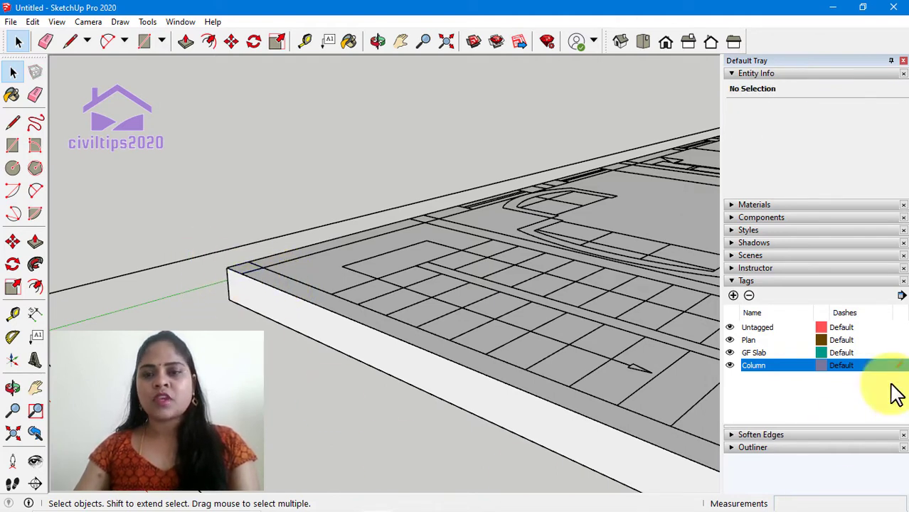
Turn on Color by tag so the slab shows teal and the square shows the Column colour
{"action": "middle_click_drag", "start_coordinate": [630, 325], "coordinate": [548, 402]}
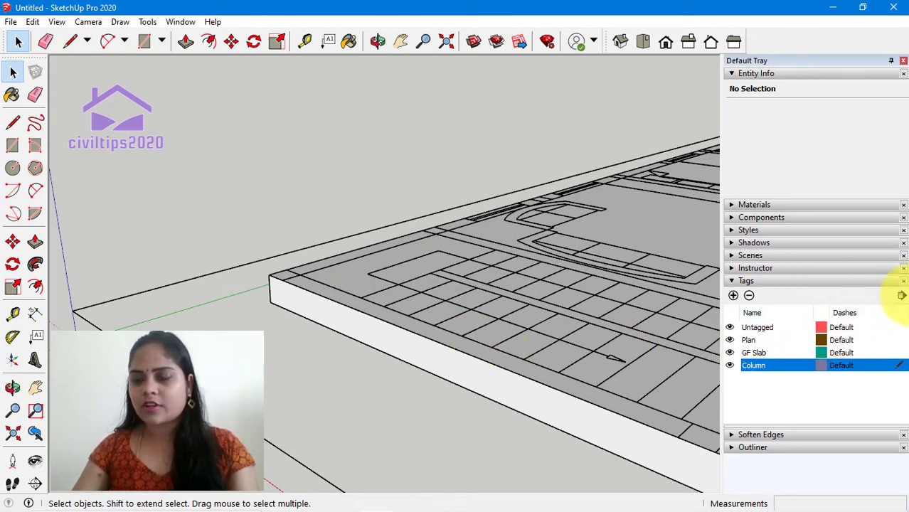
{"action": "left_click", "coordinate": [902, 296]}
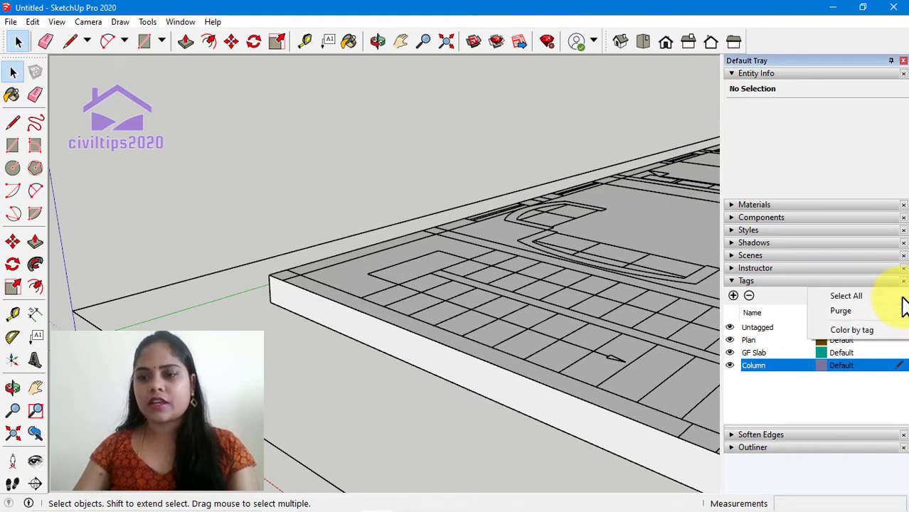
{"action": "left_click", "coordinate": [857, 330]}
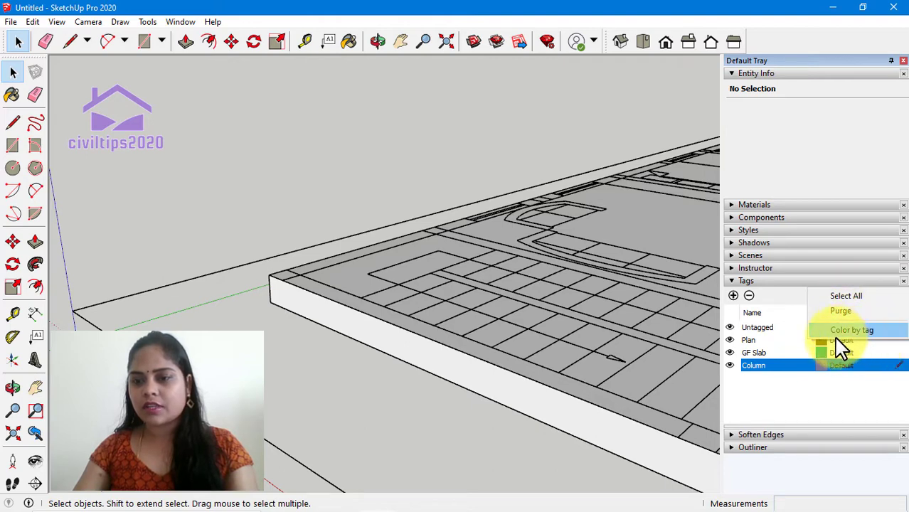
{"action": "left_click", "coordinate": [880, 345]}
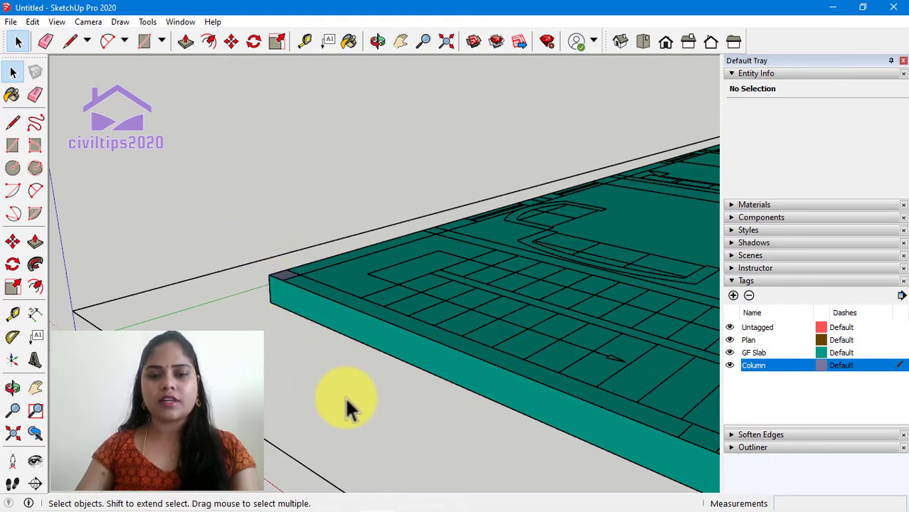
Push/pull the 9" × 9" corner square up 10' to form a column
{"action": "scroll", "coordinate": [354, 403], "scroll_direction": "down", "scroll_amount": 3}
{"action": "scroll", "coordinate": [341, 349], "scroll_direction": "up", "scroll_amount": 4}
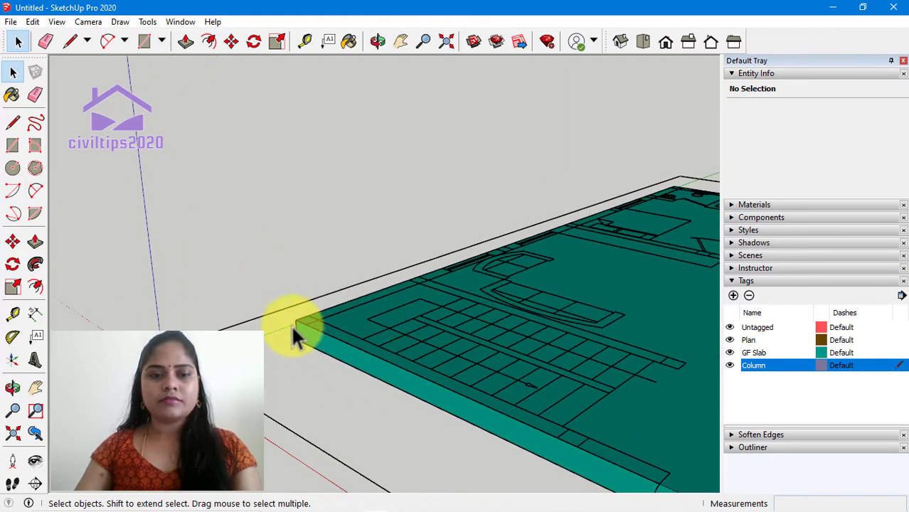
{"action": "left_click", "coordinate": [186, 41]}
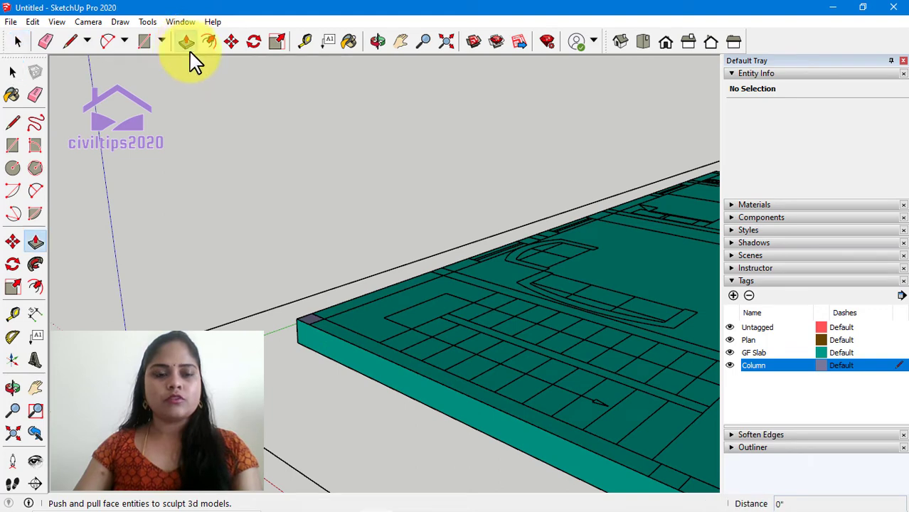
{"action": "left_click", "coordinate": [307, 326]}
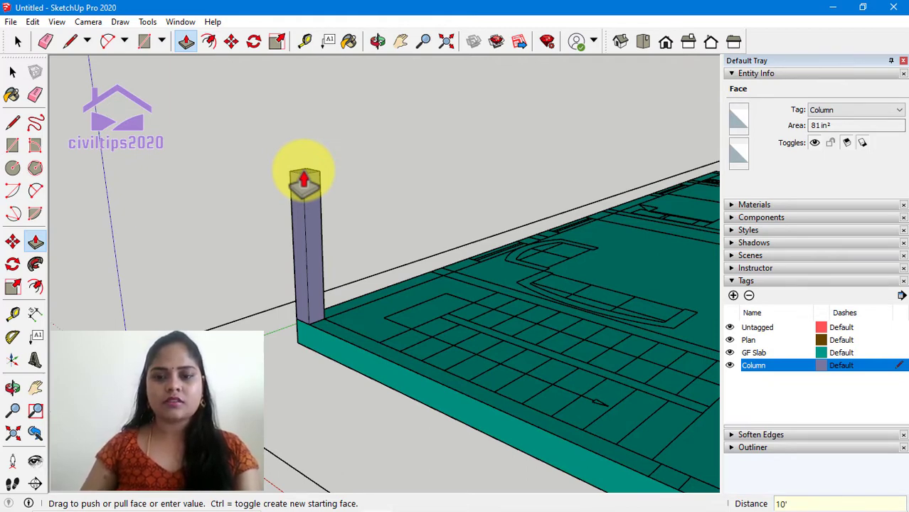
{"action": "double_click", "coordinate": [305, 178]}
{"action": "scroll", "coordinate": [305, 178], "scroll_direction": "down", "scroll_amount": 3}
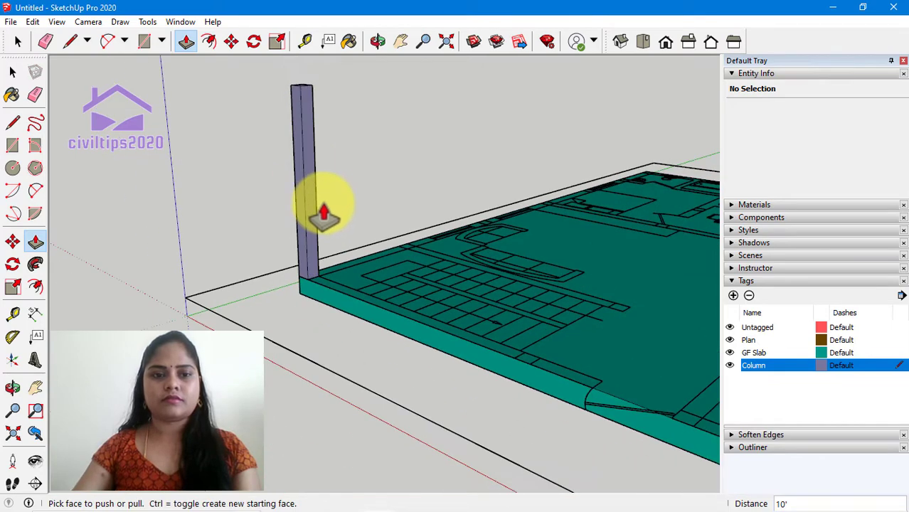
{"action": "scroll", "coordinate": [298, 335], "scroll_direction": "down", "scroll_amount": 2}
{"action": "key", "text": "space"}
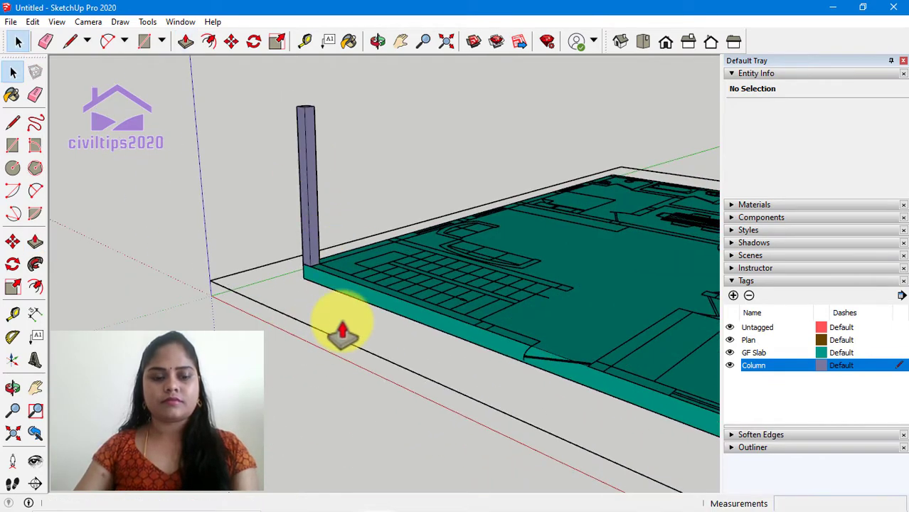
{"action": "key", "text": "ctrl+z"}
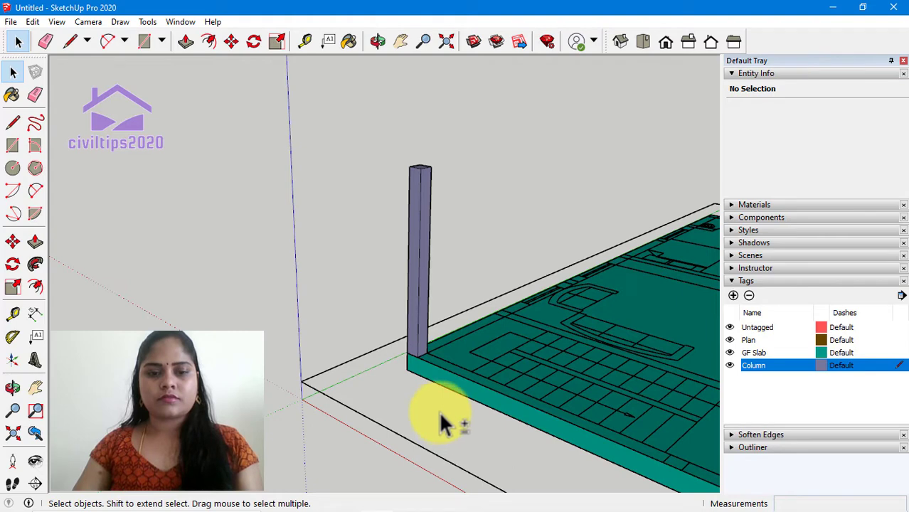
Select all 18 connected faces and edges of the 10' column
{"action": "middle_click_drag", "start_coordinate": [439, 414], "coordinate": [301, 331]}
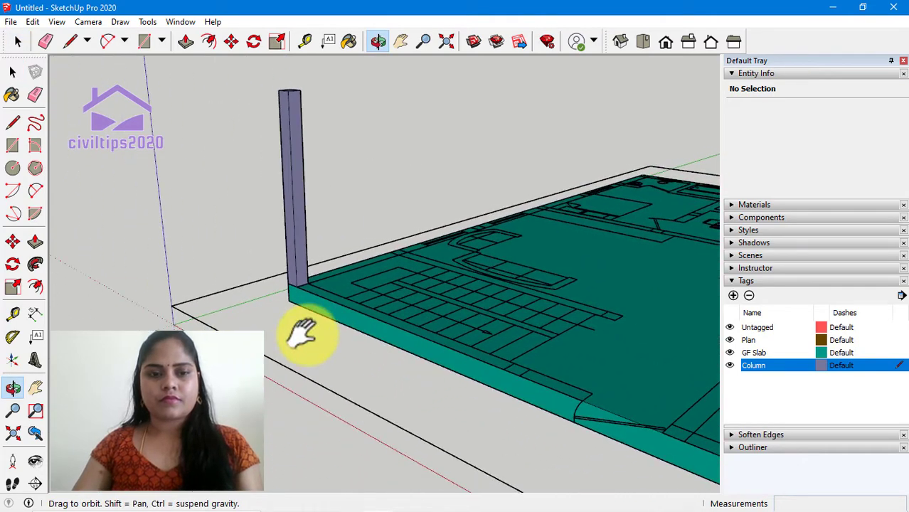
{"action": "triple_click", "coordinate": [299, 220]}
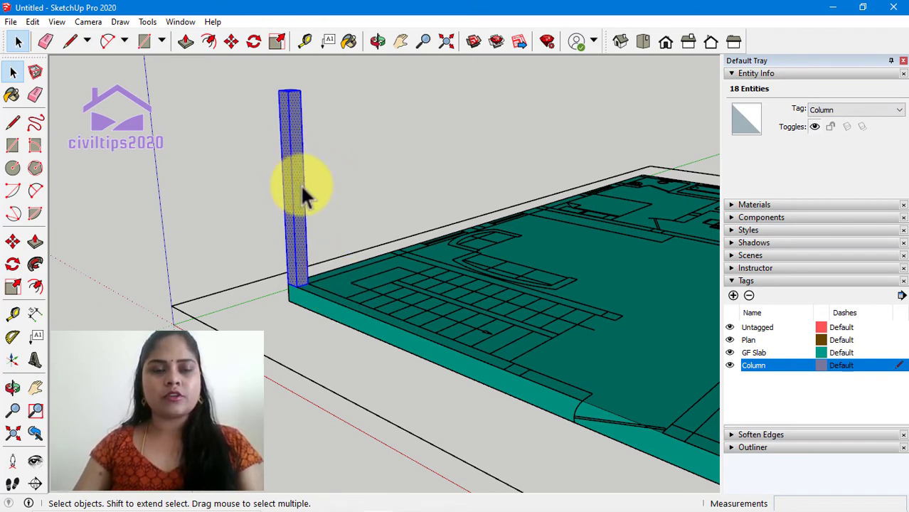
Copy the column from its base corner 14' along the slab's front edge
{"action": "left_click", "coordinate": [235, 47]}
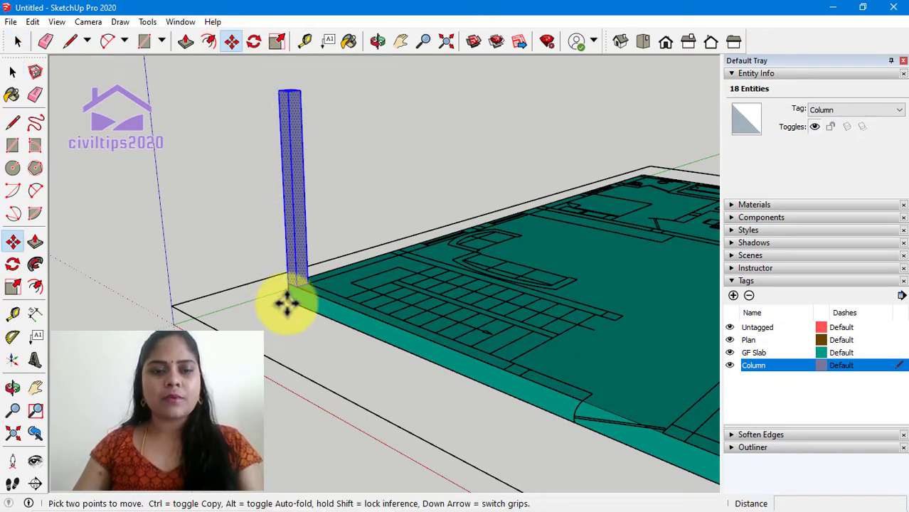
{"action": "scroll", "coordinate": [289, 304], "scroll_direction": "up", "scroll_amount": 4}
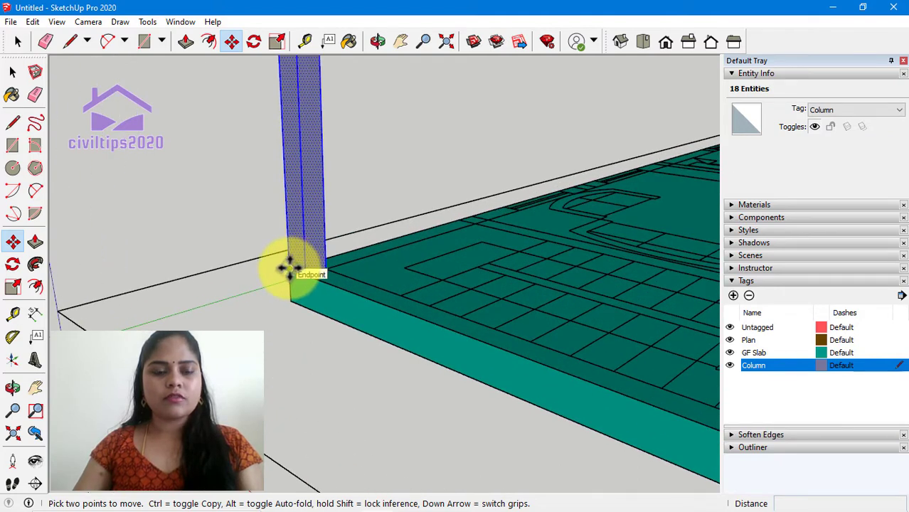
{"action": "left_click", "coordinate": [289, 268]}
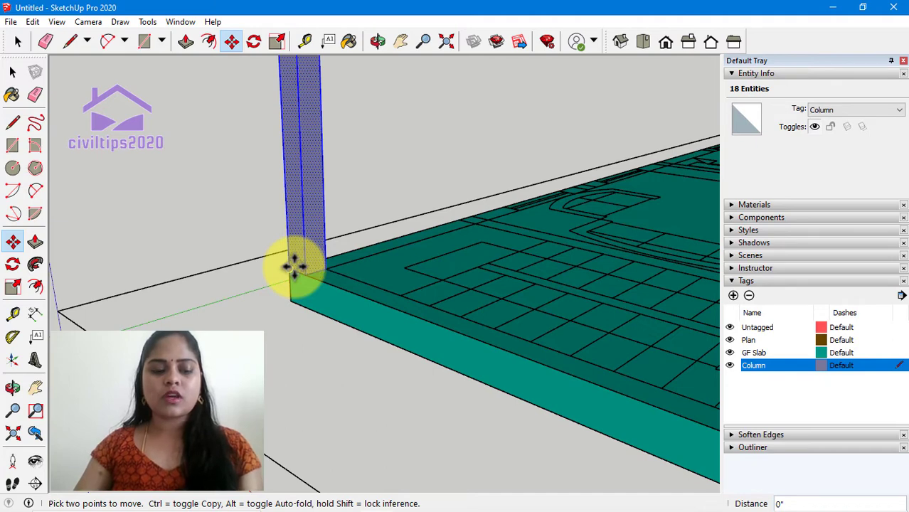
{"action": "key", "text": "ctrl"}
{"action": "left_click", "coordinate": [293, 266]}
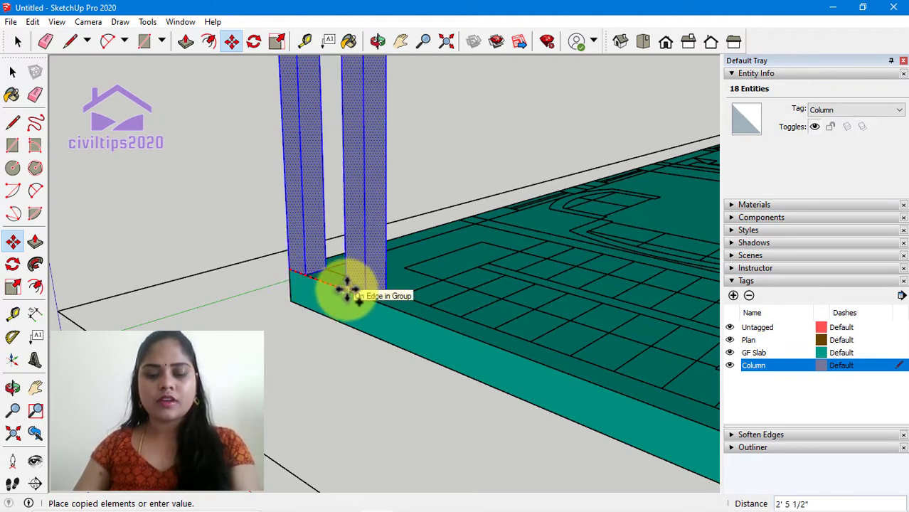
{"action": "scroll", "coordinate": [357, 303], "scroll_direction": "down", "scroll_amount": 2}
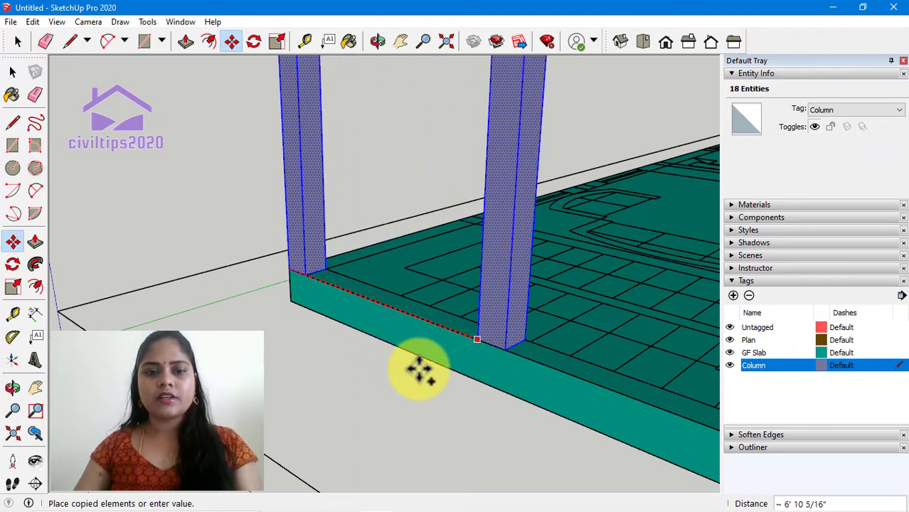
{"action": "scroll", "coordinate": [420, 370], "scroll_direction": "down", "scroll_amount": 4}
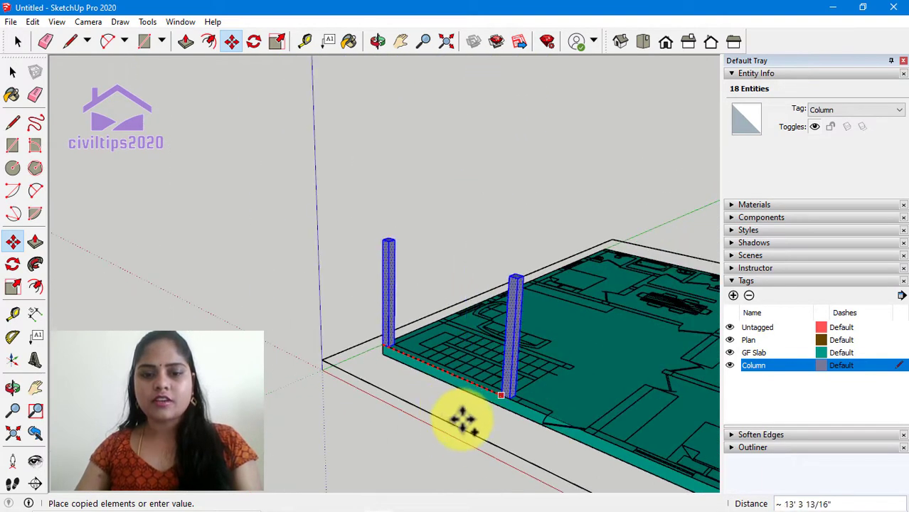
{"action": "scroll", "coordinate": [508, 427], "scroll_direction": "up", "scroll_amount": 3}
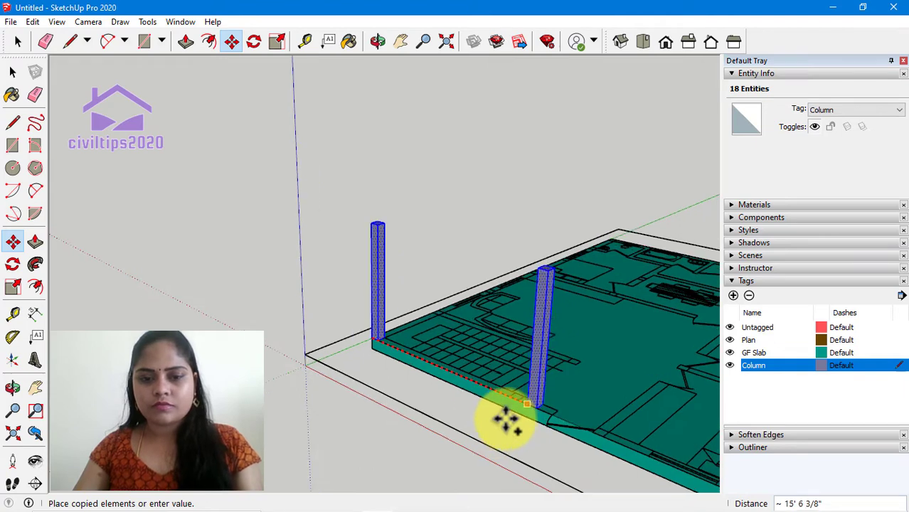
{"action": "scroll", "coordinate": [463, 412], "scroll_direction": "down", "scroll_amount": 1}
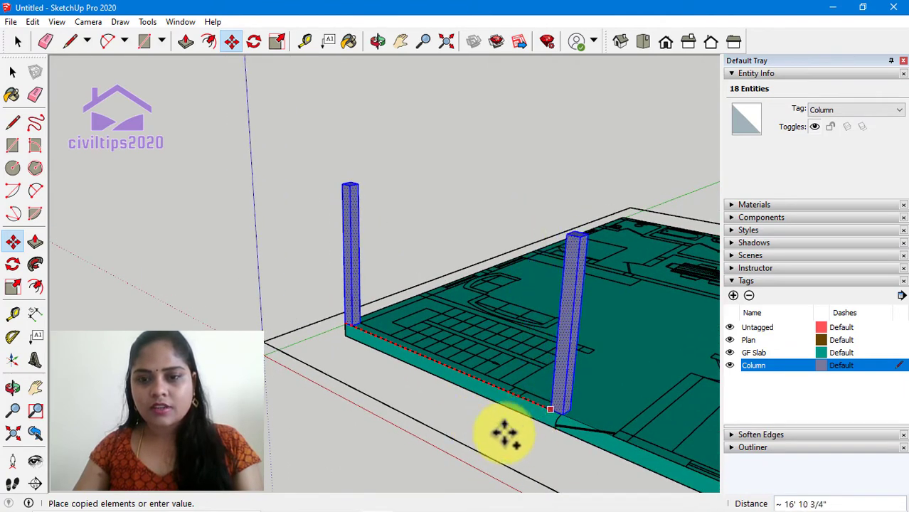
{"action": "scroll", "coordinate": [523, 420], "scroll_direction": "up", "scroll_amount": 1}
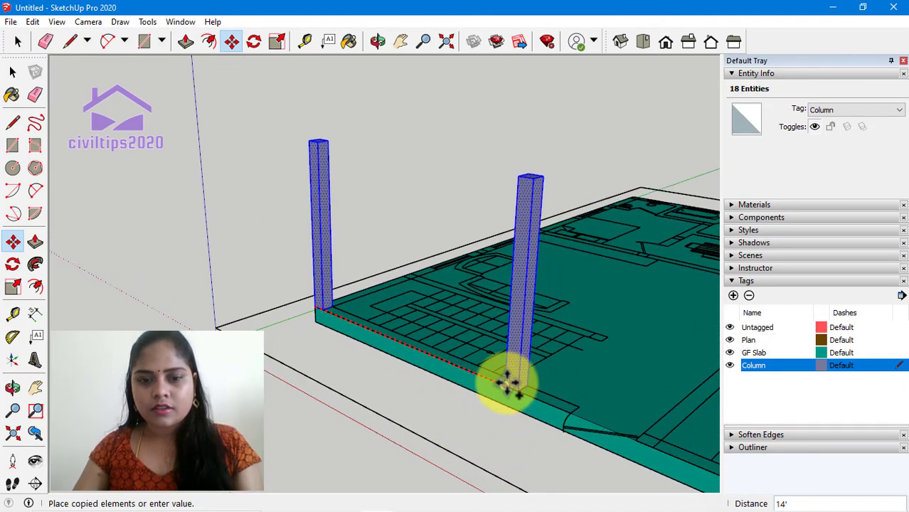
{"action": "scroll", "coordinate": [507, 384], "scroll_direction": "up", "scroll_amount": 1}
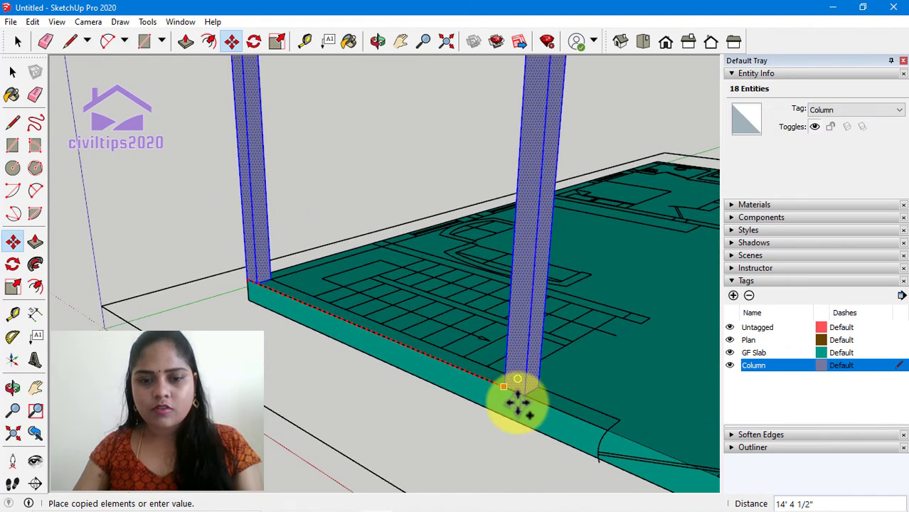
{"action": "left_click", "coordinate": [504, 384]}
{"action": "scroll", "coordinate": [503, 400], "scroll_direction": "down", "scroll_amount": 4}
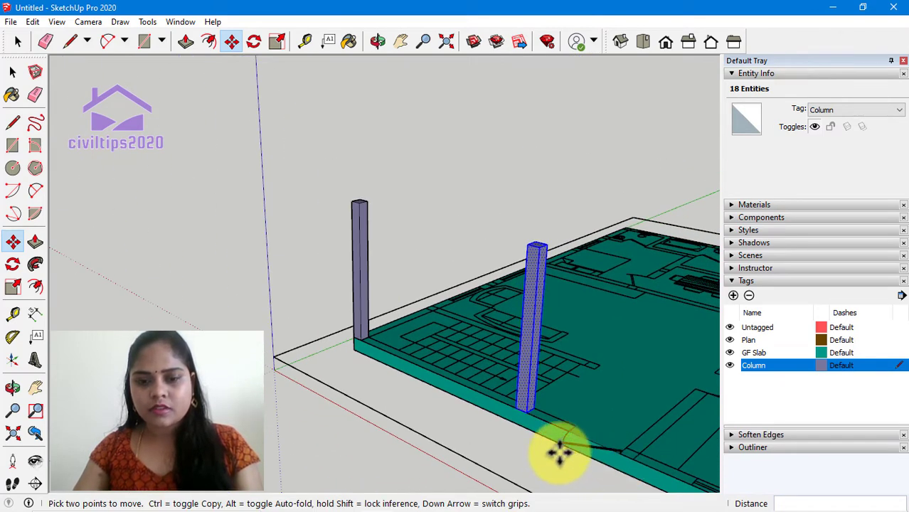
Copy the second column 6' 6" further to the next plan endpoint
{"action": "key", "text": "space"}
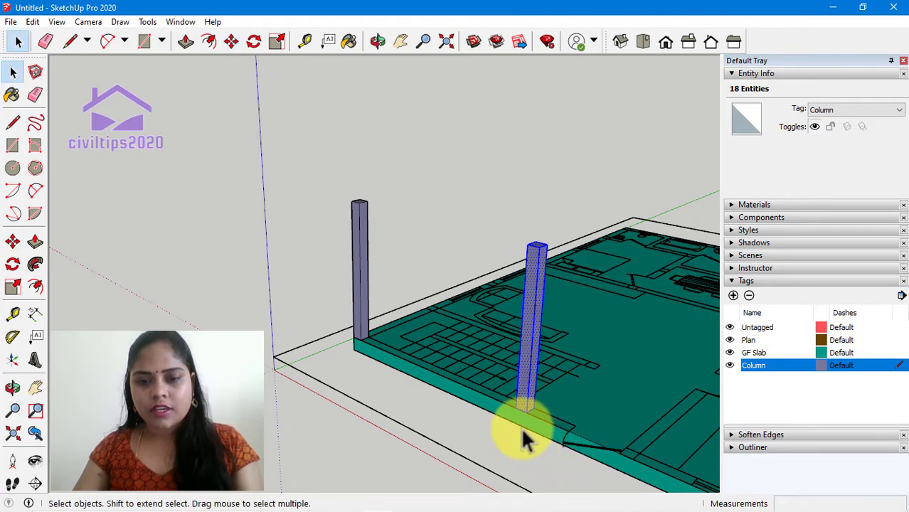
{"action": "key", "text": "m"}
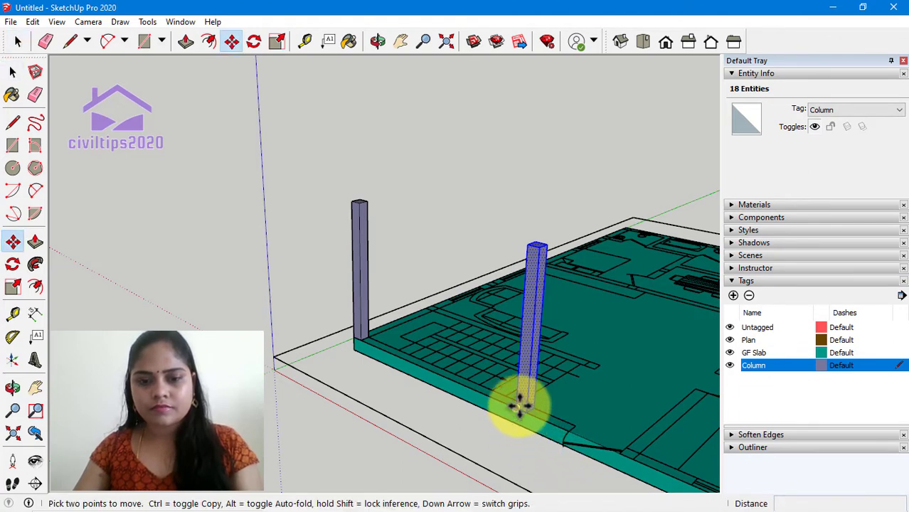
{"action": "key", "text": "ctrl"}
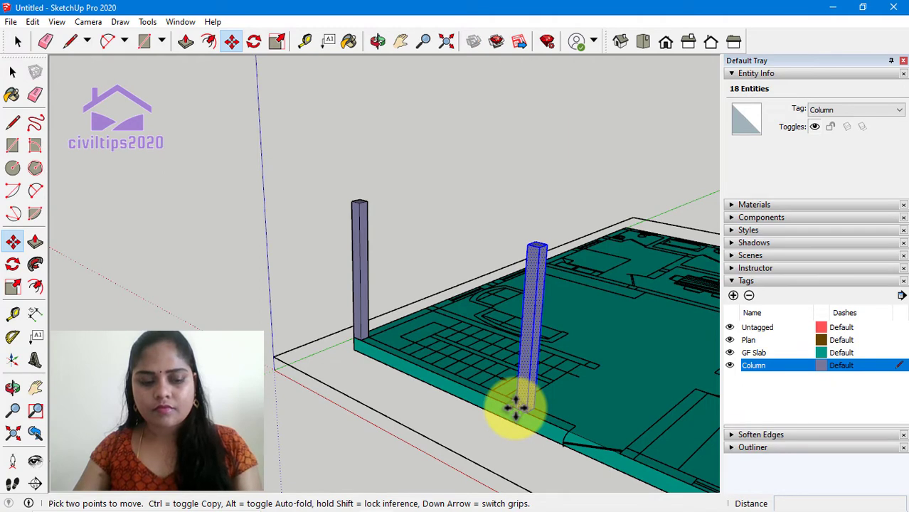
{"action": "left_click", "coordinate": [518, 406]}
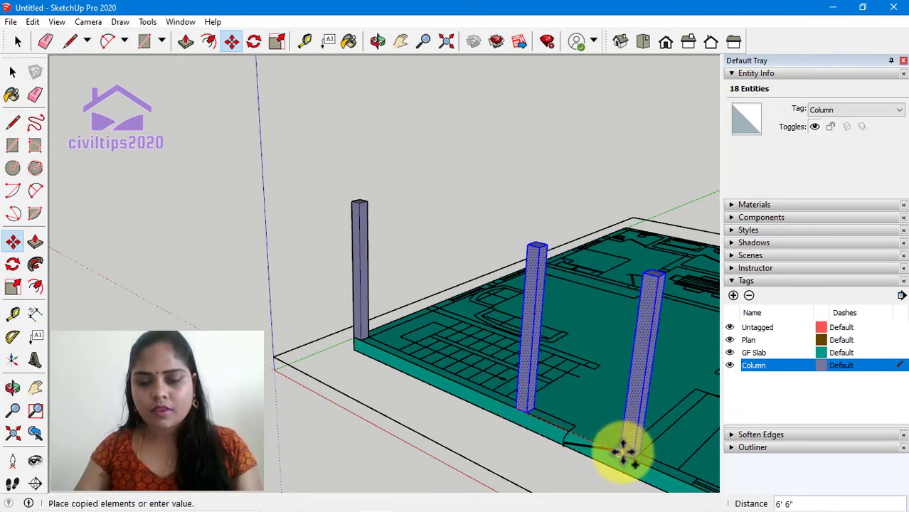
{"action": "scroll", "coordinate": [626, 450], "scroll_direction": "up", "scroll_amount": 5}
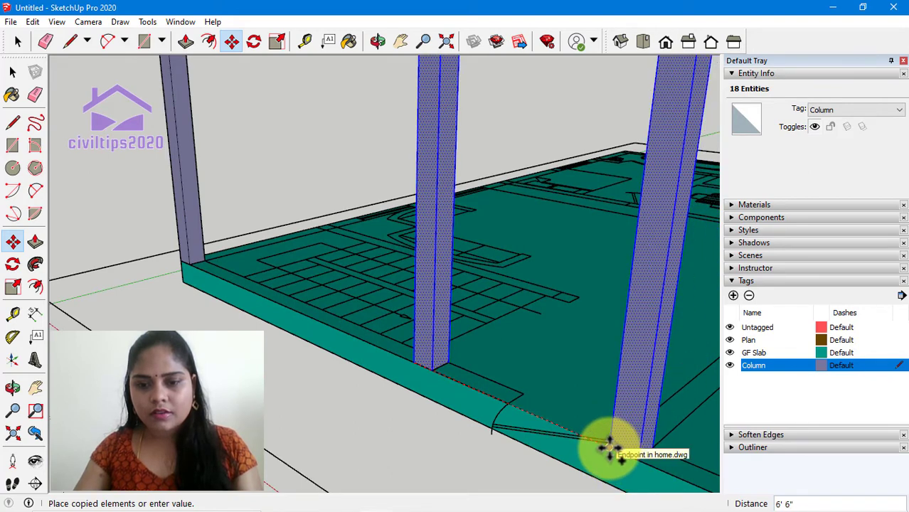
{"action": "left_click", "coordinate": [609, 447]}
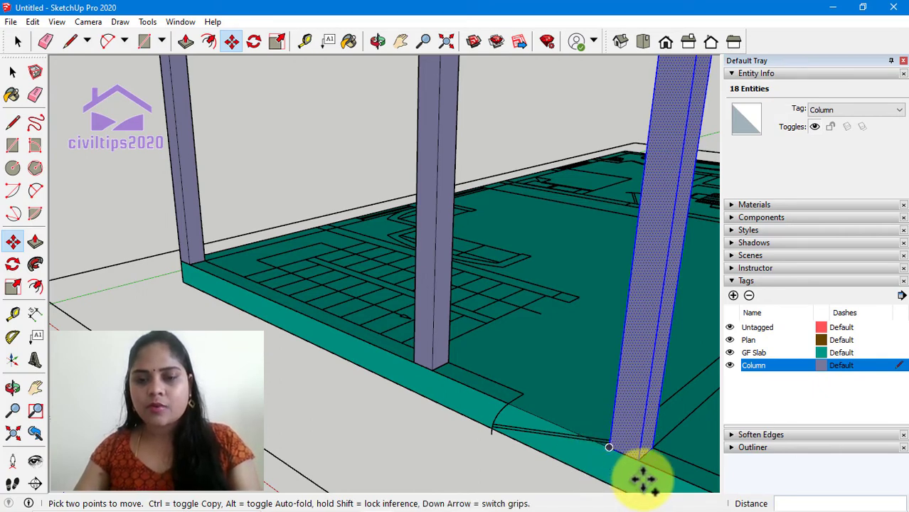
{"action": "scroll", "coordinate": [619, 478], "scroll_direction": "down", "scroll_amount": 4}
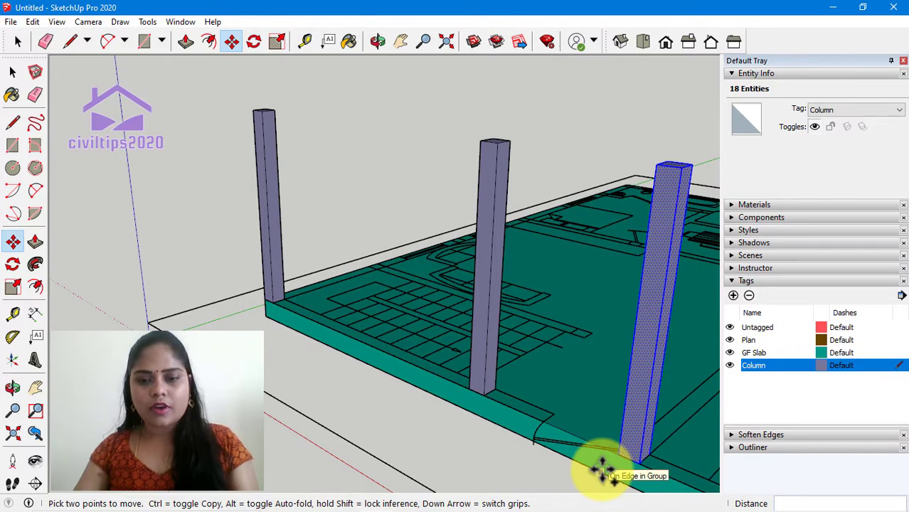
Copy the third column 10' 9" along to the slab's front corner
{"action": "middle_click_drag", "start_coordinate": [601, 470], "coordinate": [442, 405], "text": "shift"}
{"action": "scroll", "coordinate": [605, 454], "scroll_direction": "up", "scroll_amount": 2}
{"action": "scroll", "coordinate": [596, 447], "scroll_direction": "down", "scroll_amount": 3}
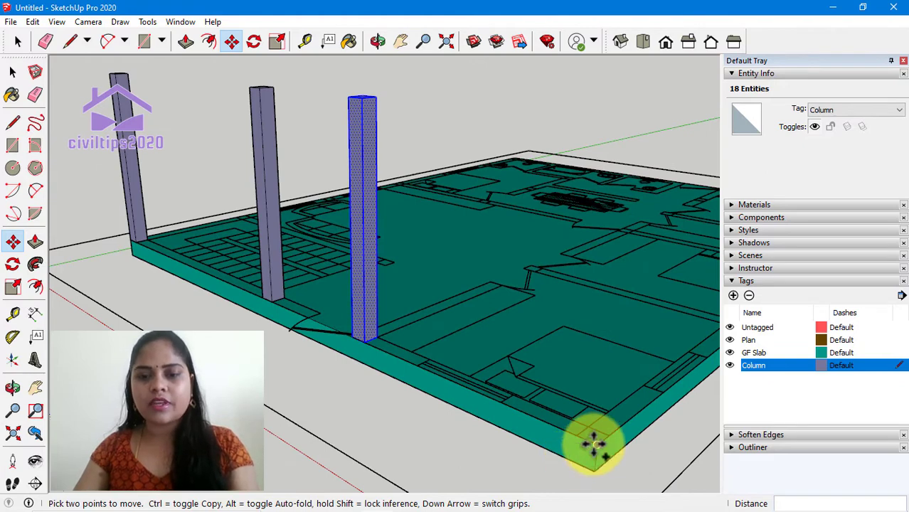
{"action": "scroll", "coordinate": [585, 436], "scroll_direction": "up", "scroll_amount": 2}
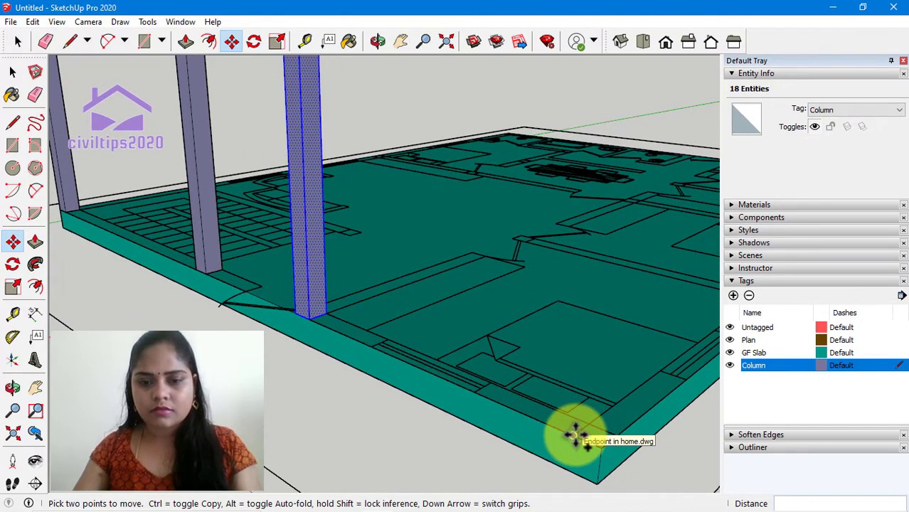
{"action": "left_click", "coordinate": [575, 434]}
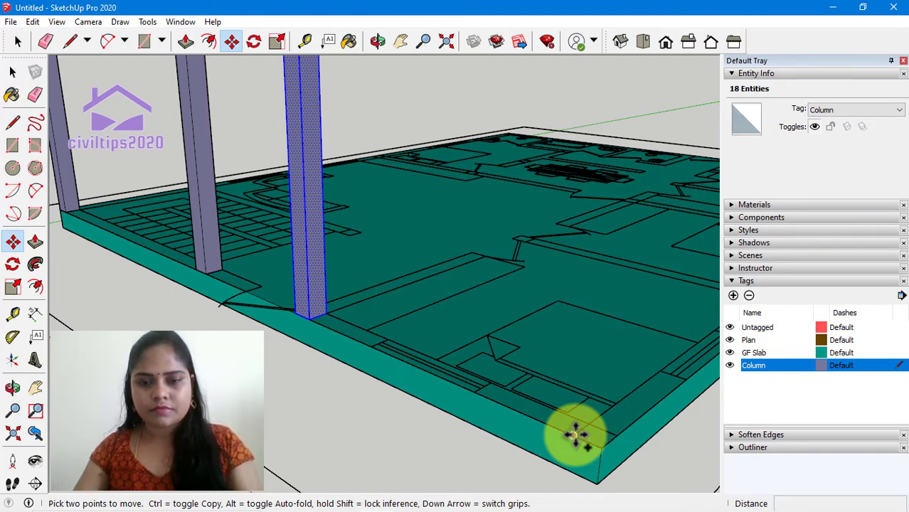
{"action": "left_click", "coordinate": [299, 313]}
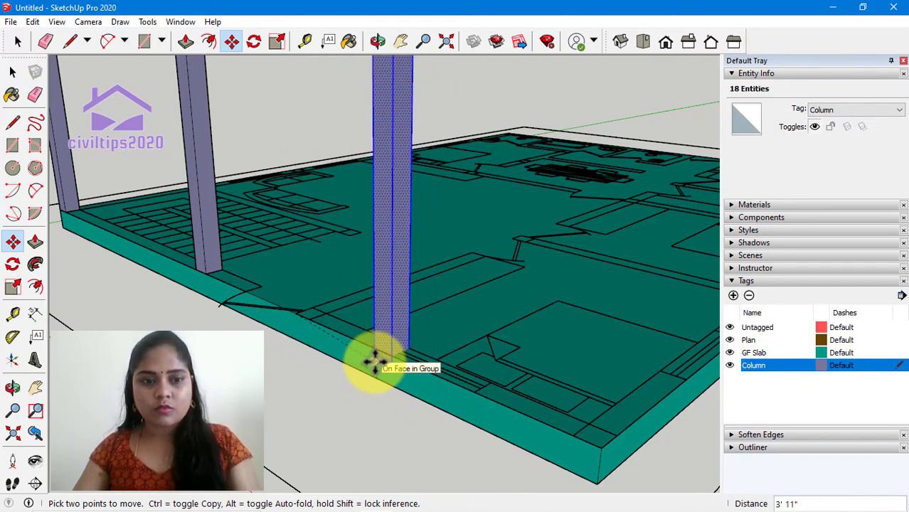
{"action": "key", "text": "ctrl"}
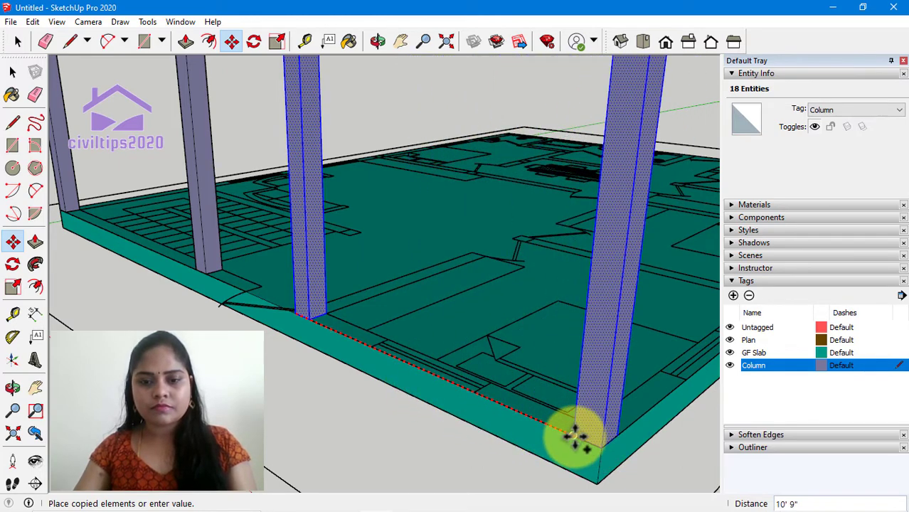
{"action": "left_click", "coordinate": [575, 436]}
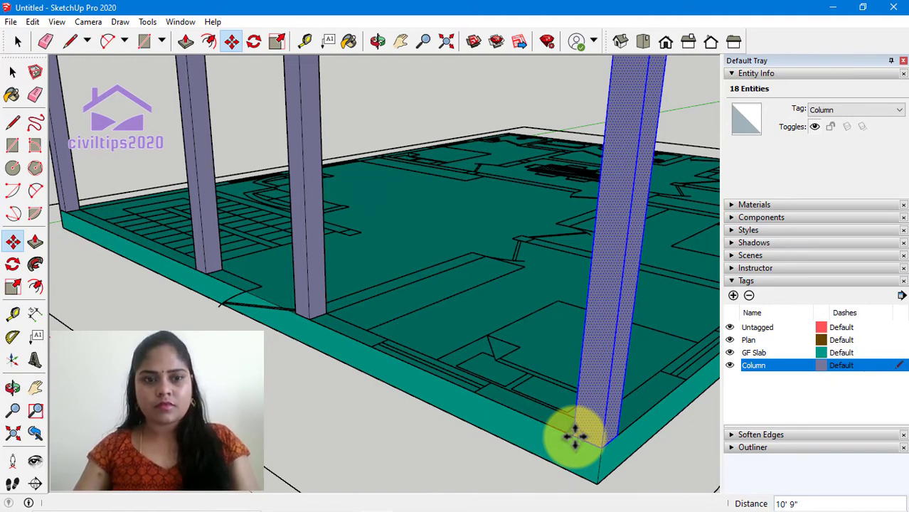
{"action": "scroll", "coordinate": [575, 436], "scroll_direction": "down", "scroll_amount": 3}
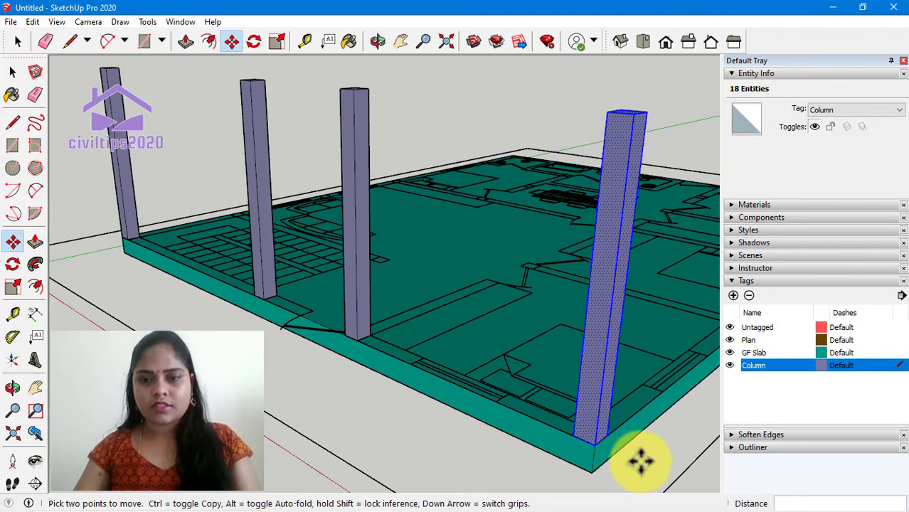
Copy the corner column to two successive endpoints along the slab's side edge
{"action": "scroll", "coordinate": [620, 454], "scroll_direction": "down", "scroll_amount": 2}
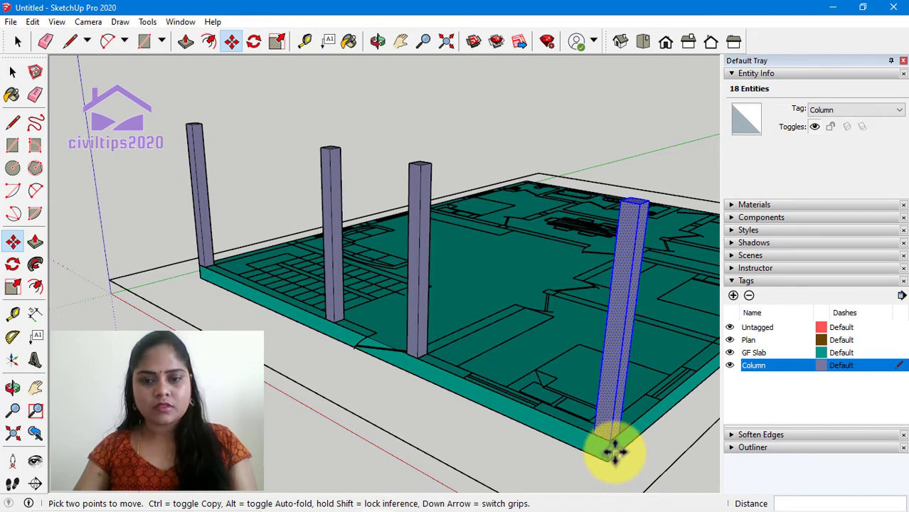
{"action": "left_click", "coordinate": [614, 450]}
{"action": "scroll", "coordinate": [612, 441], "scroll_direction": "up", "scroll_amount": 1}
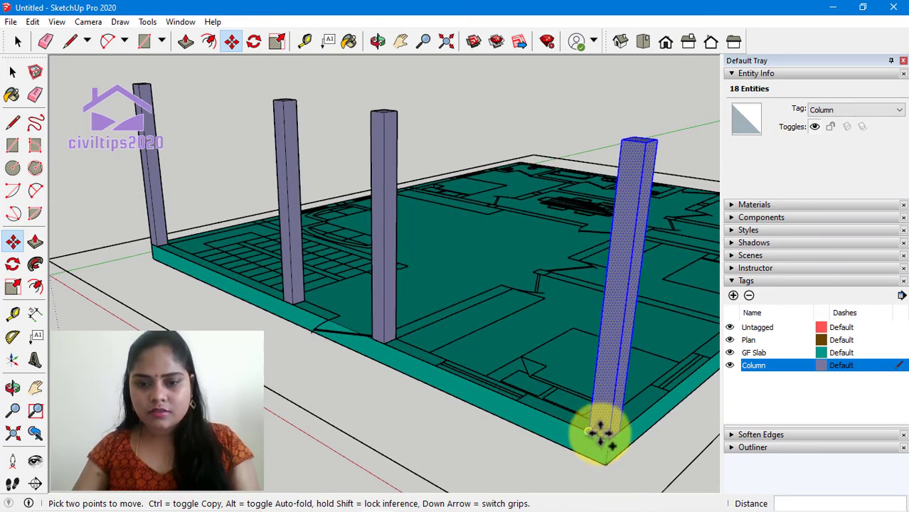
{"action": "left_click", "coordinate": [606, 439]}
{"action": "key", "text": "ctrl"}
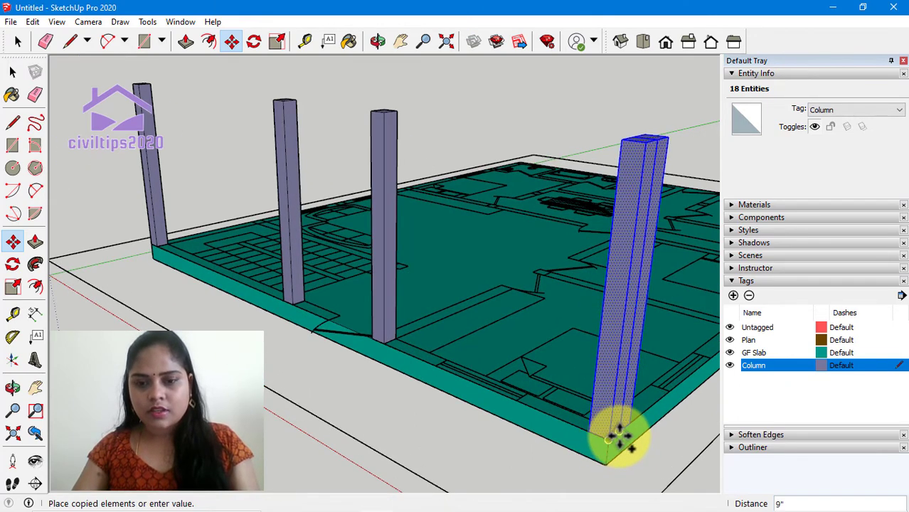
{"action": "scroll", "coordinate": [619, 438], "scroll_direction": "down", "scroll_amount": 5}
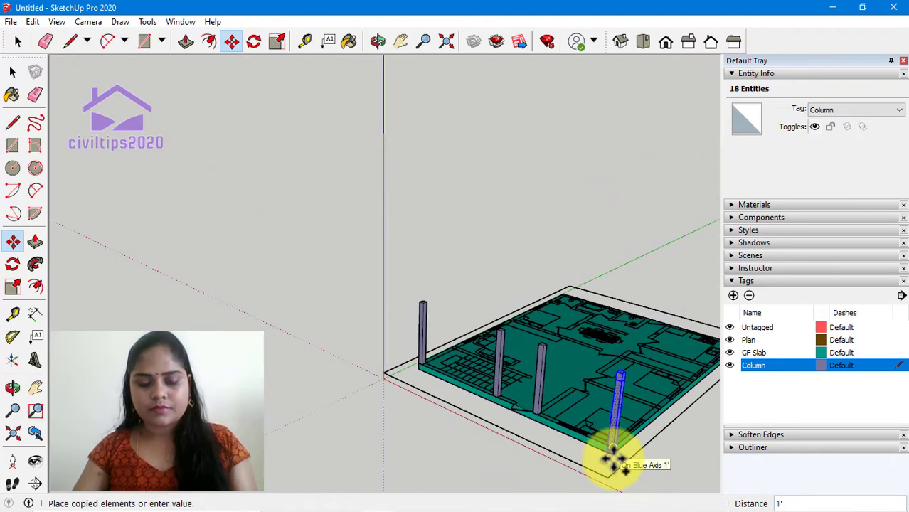
{"action": "middle_click_drag", "start_coordinate": [612, 455], "coordinate": [324, 382]}
{"action": "scroll", "coordinate": [426, 370], "scroll_direction": "up", "scroll_amount": 6}
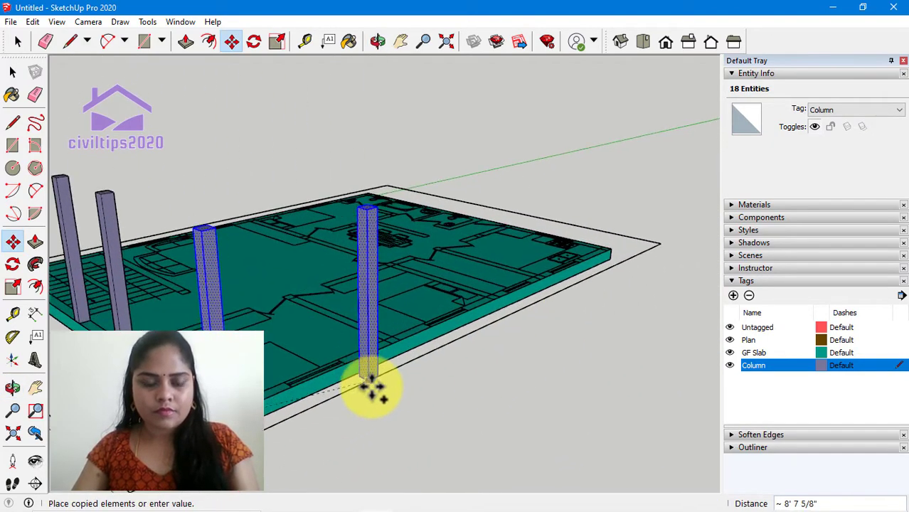
{"action": "scroll", "coordinate": [402, 345], "scroll_direction": "up", "scroll_amount": 2}
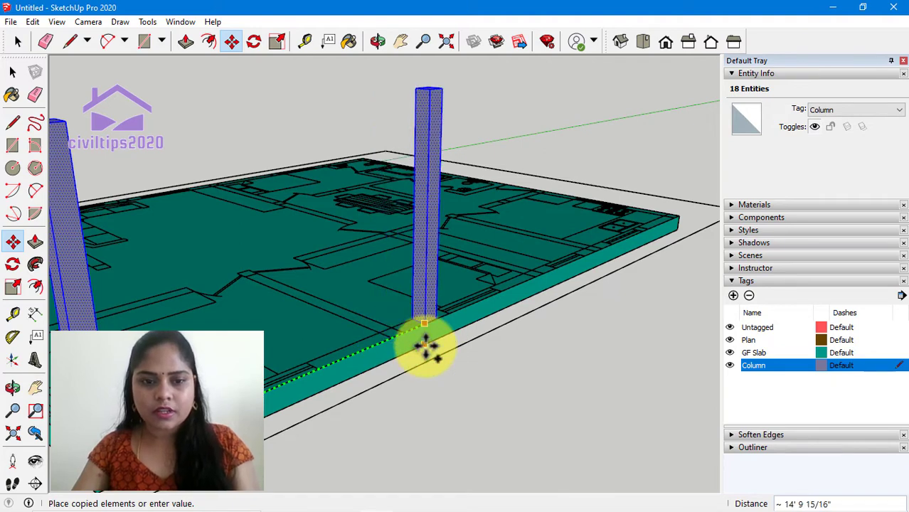
{"action": "left_click", "coordinate": [392, 339]}
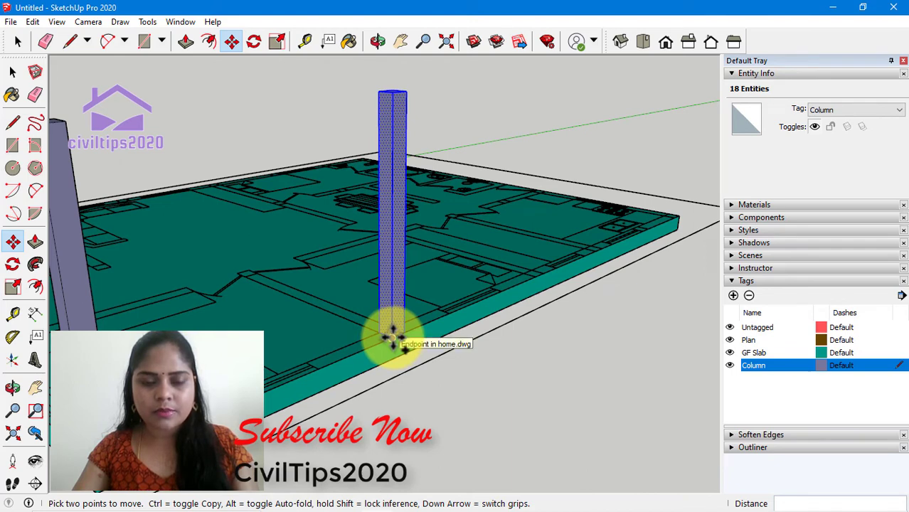
{"action": "left_click", "coordinate": [392, 339]}
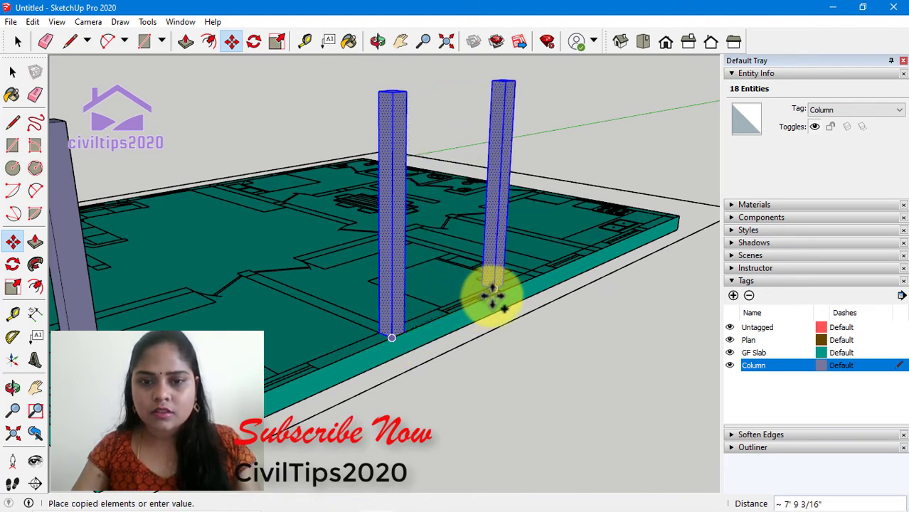
{"action": "left_click", "coordinate": [535, 274]}
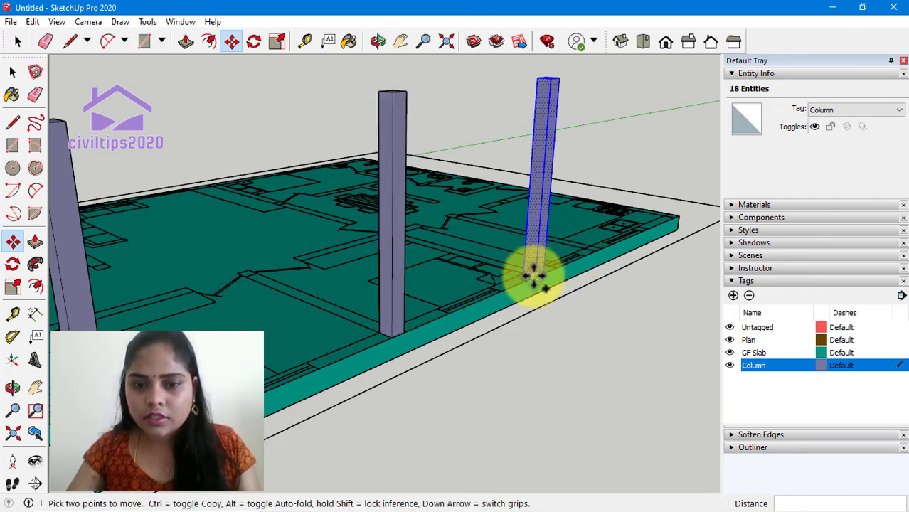
Copy two more columns along the edge, the last reaching the slab's far corner
{"action": "left_click", "coordinate": [535, 276]}
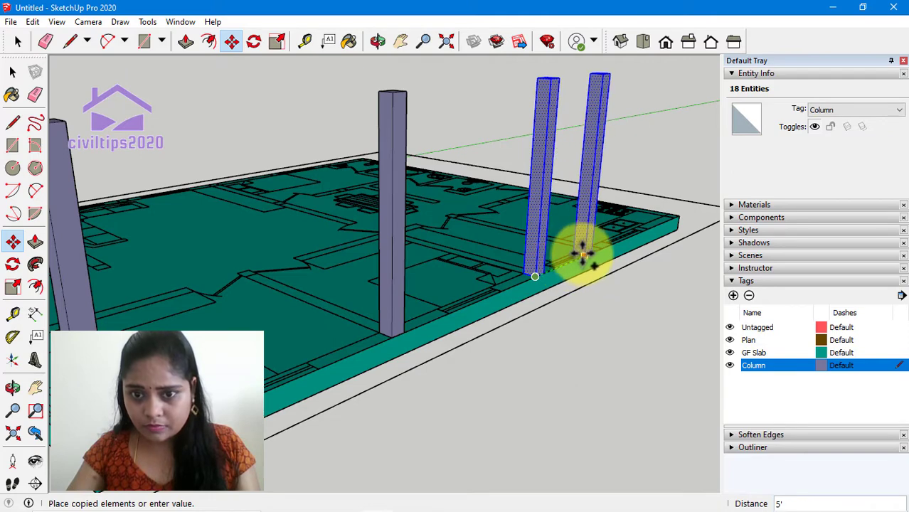
{"action": "scroll", "coordinate": [598, 252], "scroll_direction": "up", "scroll_amount": 4}
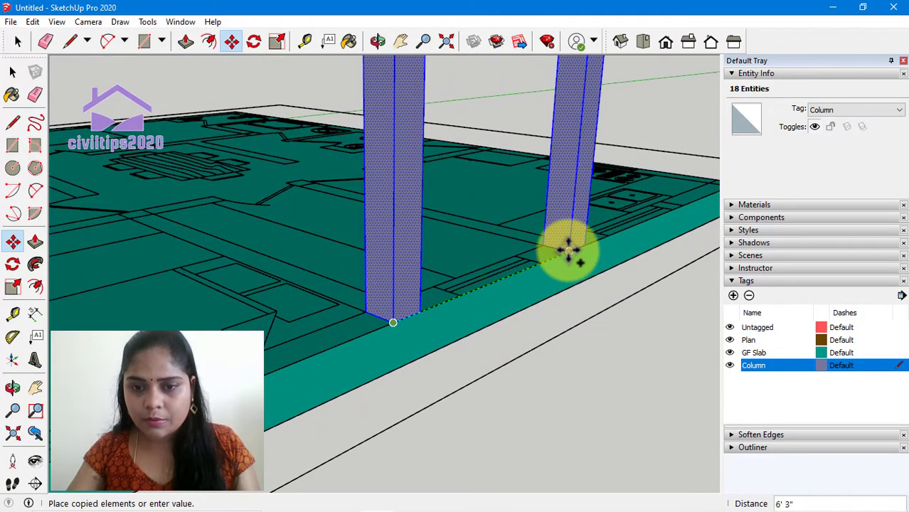
{"action": "left_click", "coordinate": [569, 249]}
{"action": "scroll", "coordinate": [587, 248], "scroll_direction": "down", "scroll_amount": 2}
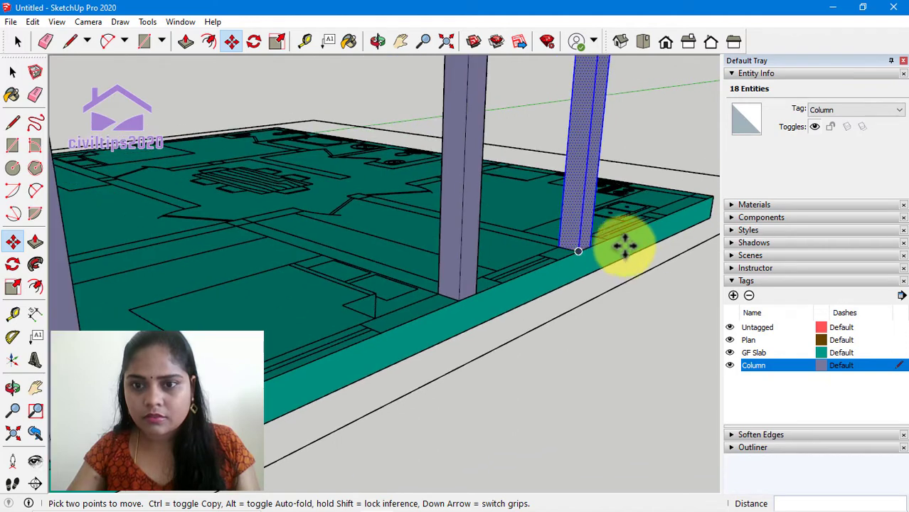
{"action": "key", "text": "ctrl"}
{"action": "left_click", "coordinate": [578, 251]}
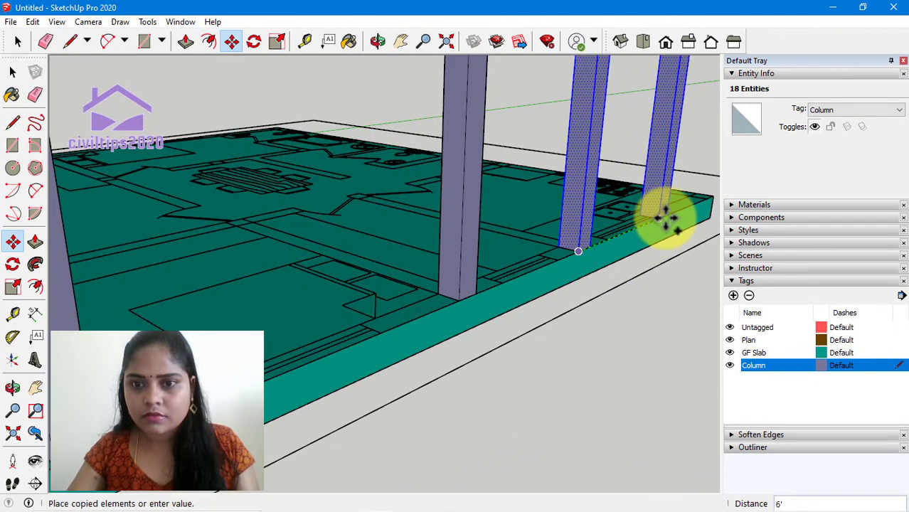
{"action": "left_click", "coordinate": [703, 196]}
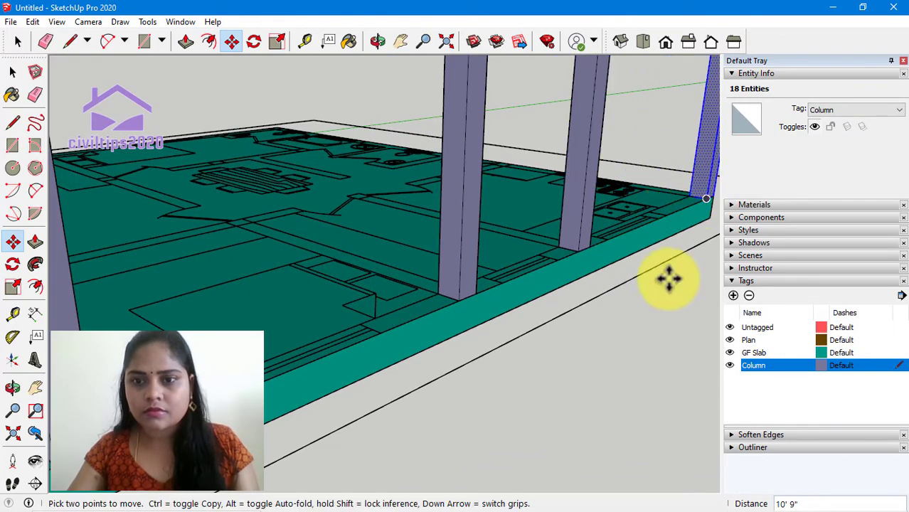
{"action": "scroll", "coordinate": [631, 353], "scroll_direction": "down", "scroll_amount": 5}
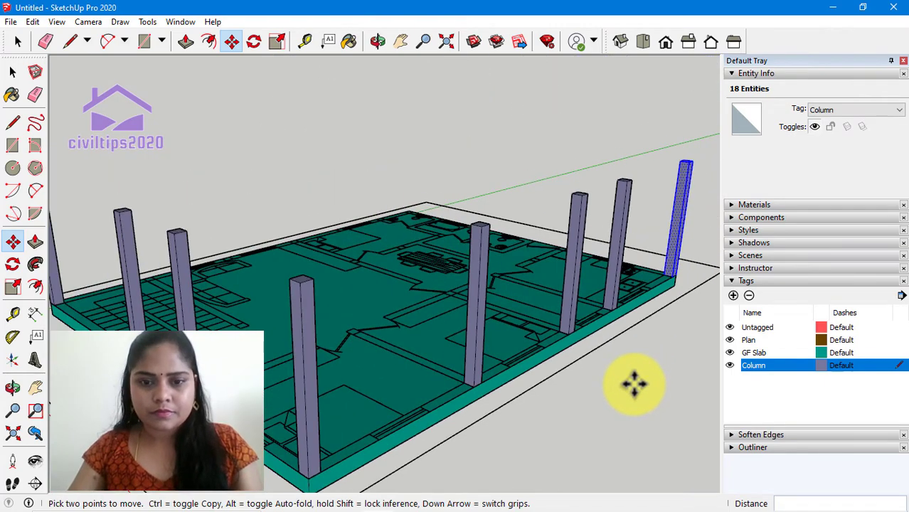
{"action": "scroll", "coordinate": [585, 416], "scroll_direction": "down", "scroll_amount": 2}
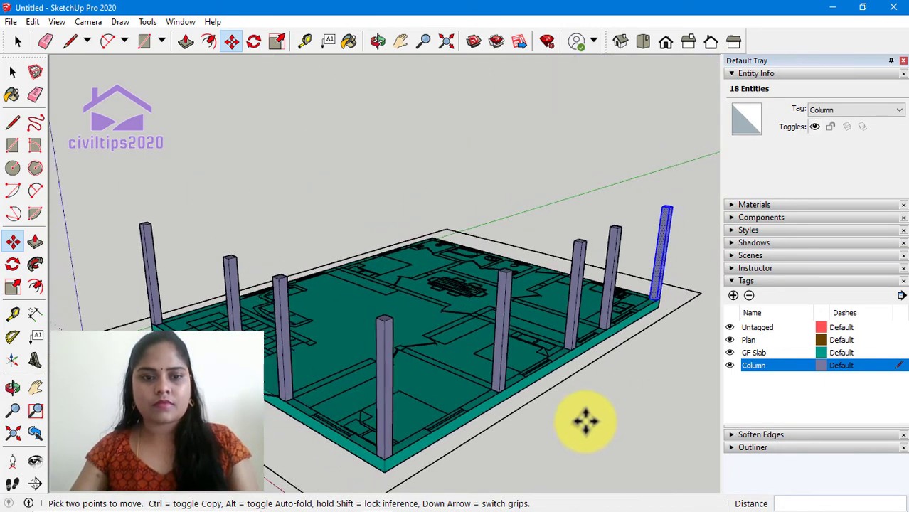
{"action": "scroll", "coordinate": [585, 422], "scroll_direction": "down", "scroll_amount": 1}
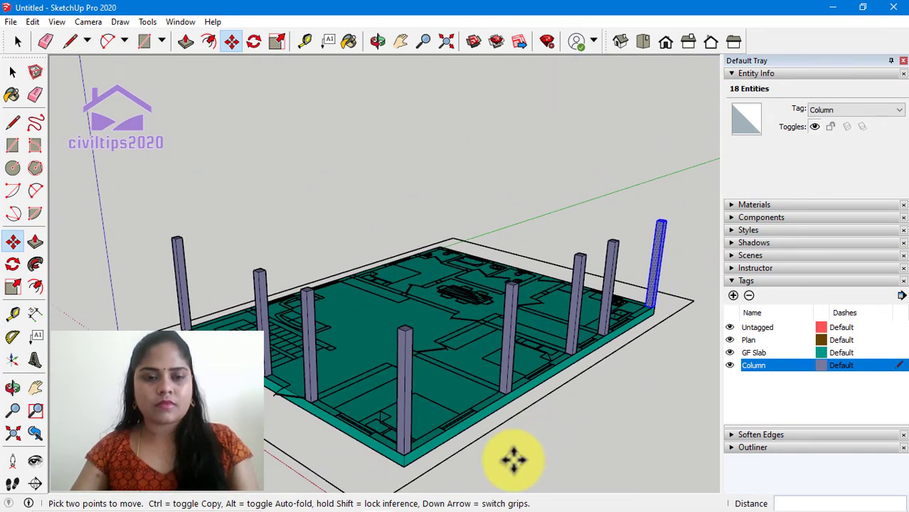
{"action": "left_click", "coordinate": [643, 44]}
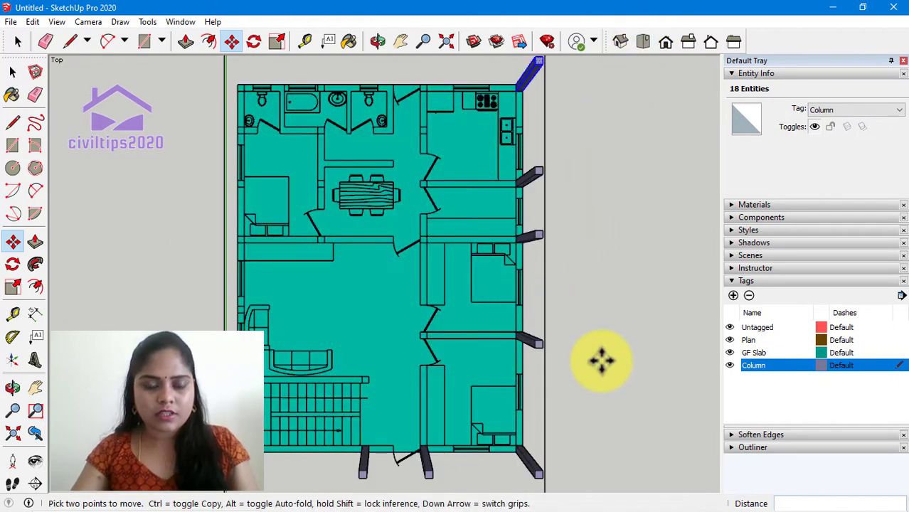
{"action": "scroll", "coordinate": [606, 364], "scroll_direction": "down", "scroll_amount": 1}
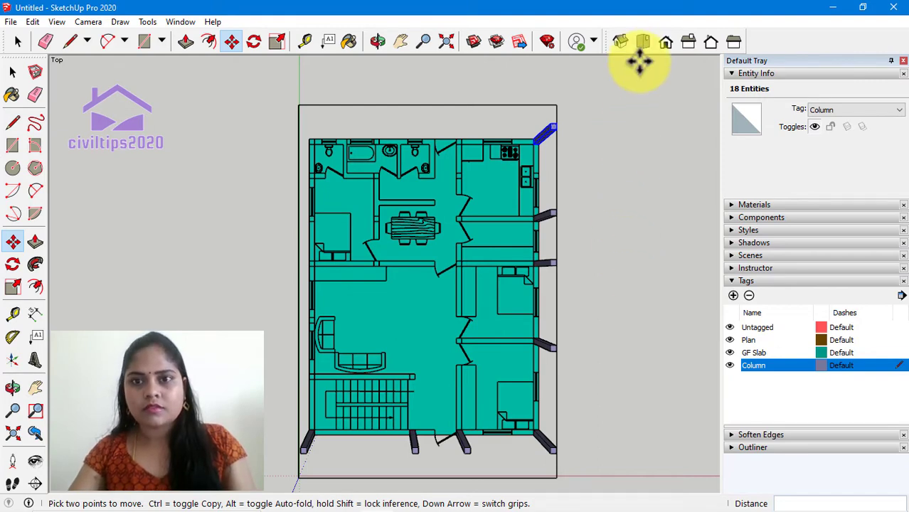
Back in Iso view, copy the corner column 4' 9" along the far edge, then deselect
{"action": "left_click", "coordinate": [623, 44]}
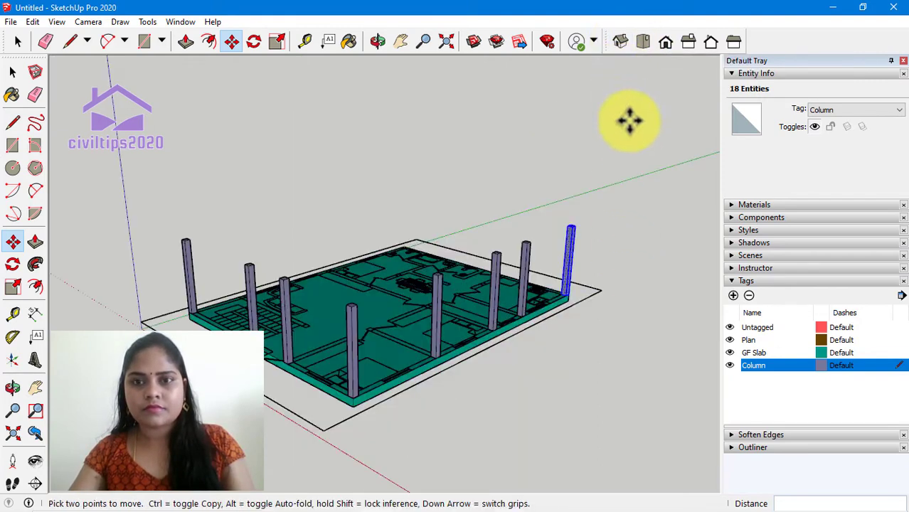
{"action": "scroll", "coordinate": [537, 320], "scroll_direction": "up", "scroll_amount": 5}
{"action": "scroll", "coordinate": [570, 315], "scroll_direction": "up", "scroll_amount": 1}
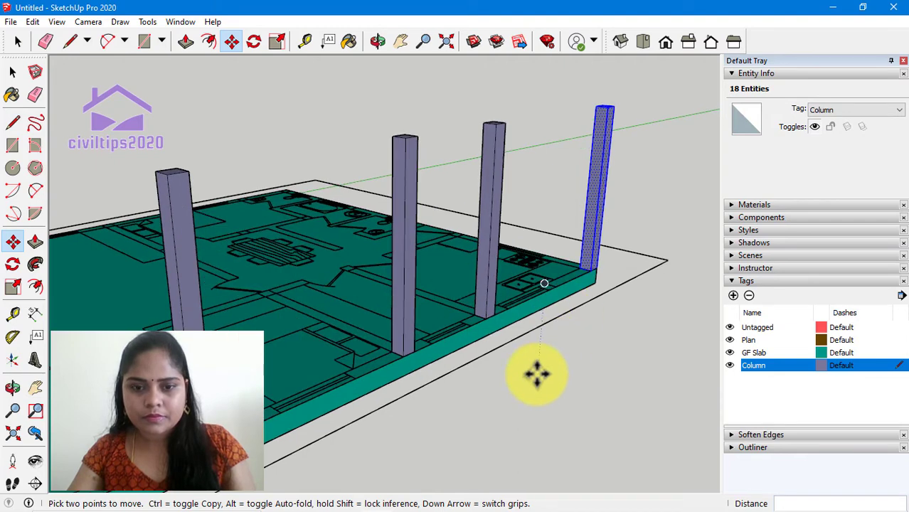
{"action": "scroll", "coordinate": [562, 367], "scroll_direction": "up", "scroll_amount": 2}
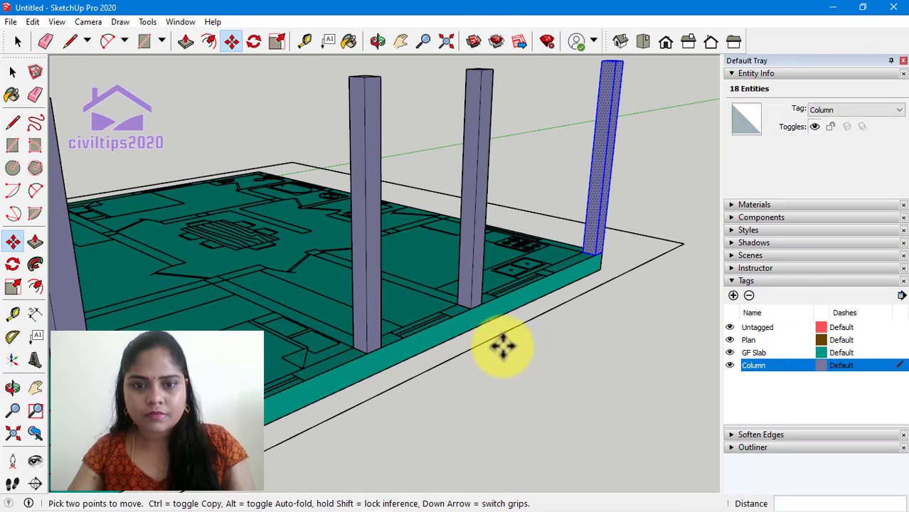
{"action": "left_click", "coordinate": [594, 253]}
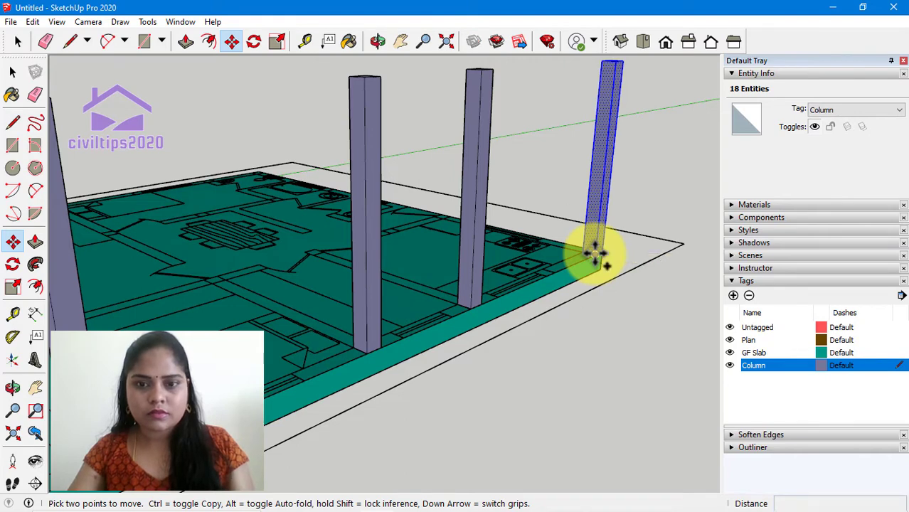
{"action": "key", "text": "ctrl"}
{"action": "left_click", "coordinate": [548, 277]}
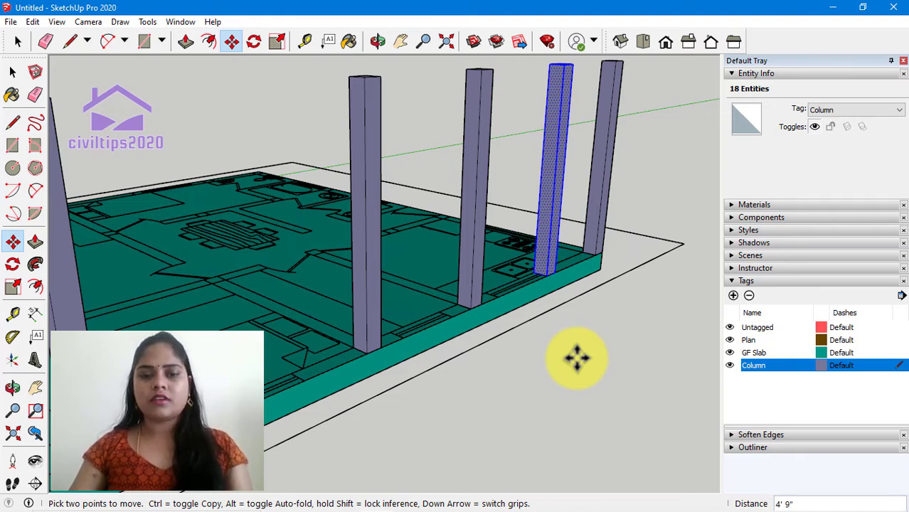
{"action": "key", "text": "space"}
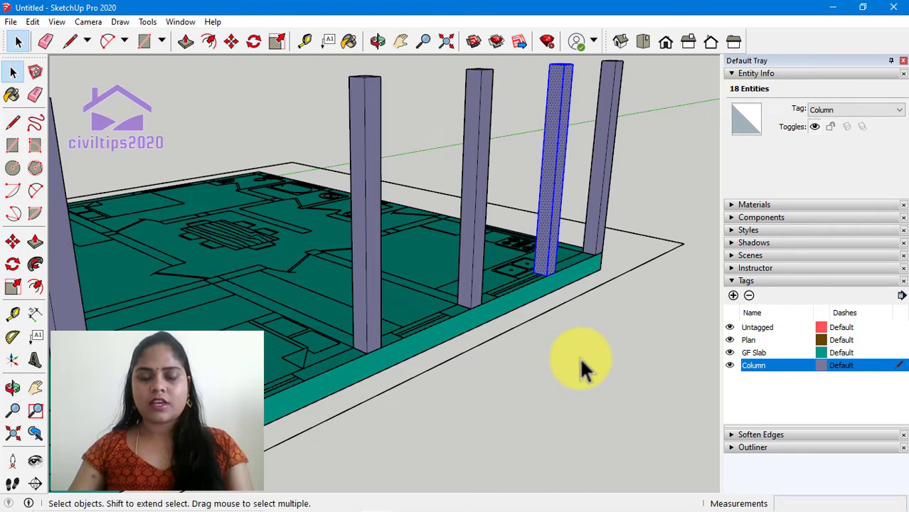
{"action": "left_click", "coordinate": [580, 358]}
{"action": "scroll", "coordinate": [586, 361], "scroll_direction": "down", "scroll_amount": 5}
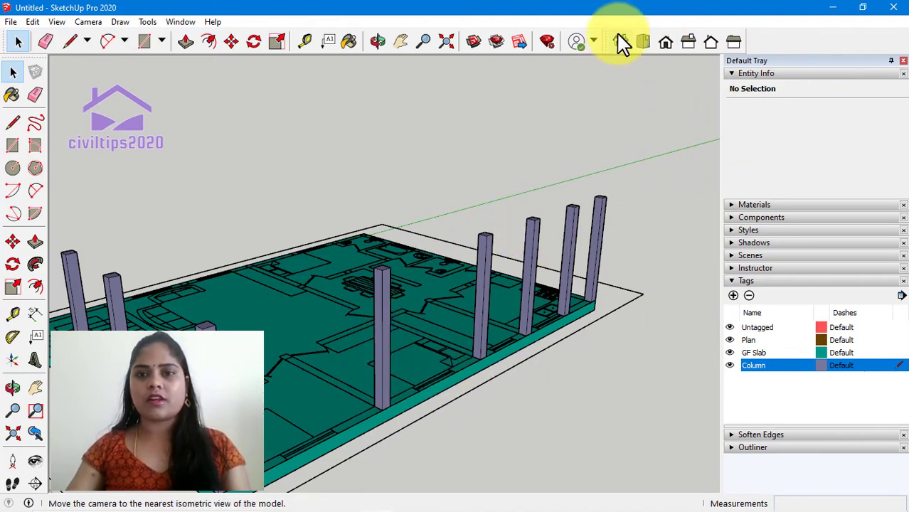
In Top view, draw 9"×9" squares at the plan's top-left corner and beside the bathroom
{"action": "left_click", "coordinate": [642, 42]}
{"action": "scroll", "coordinate": [339, 298], "scroll_direction": "down", "scroll_amount": 3}
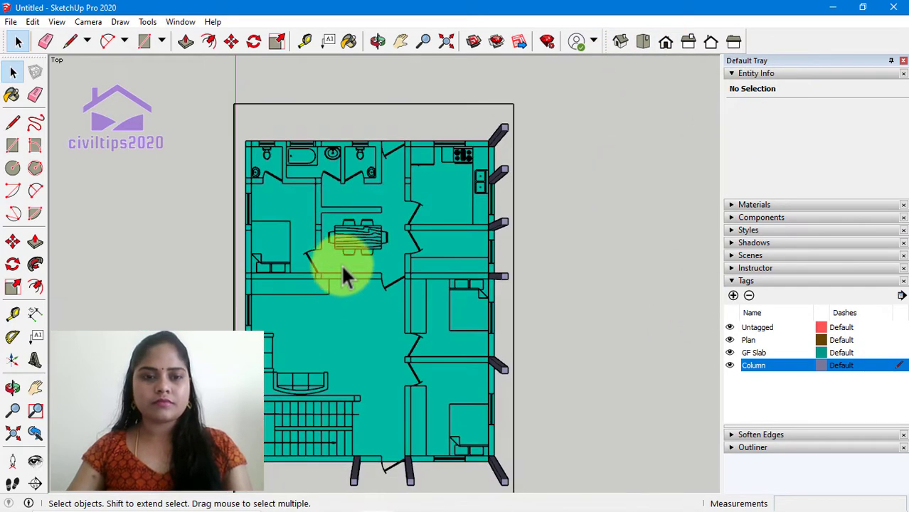
{"action": "scroll", "coordinate": [274, 146], "scroll_direction": "up", "scroll_amount": 3}
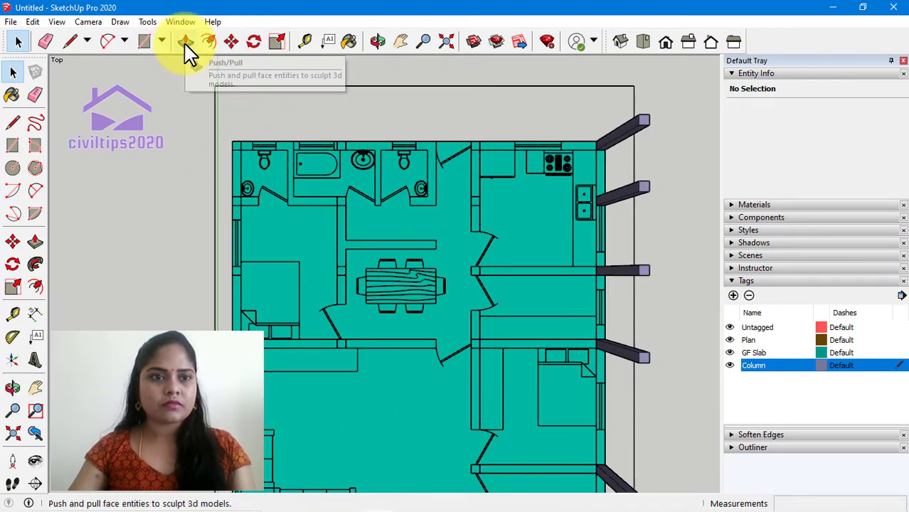
{"action": "left_click", "coordinate": [187, 43]}
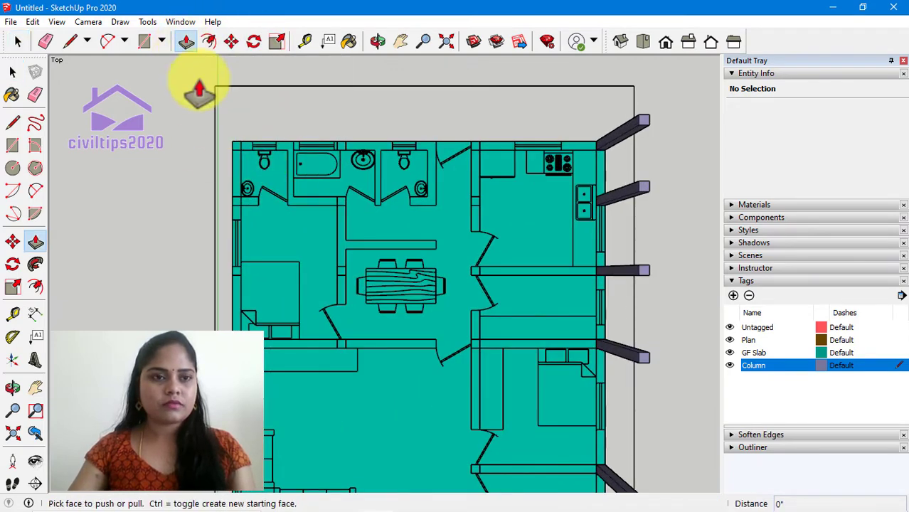
{"action": "left_click", "coordinate": [145, 42]}
{"action": "scroll", "coordinate": [234, 147], "scroll_direction": "up", "scroll_amount": 2}
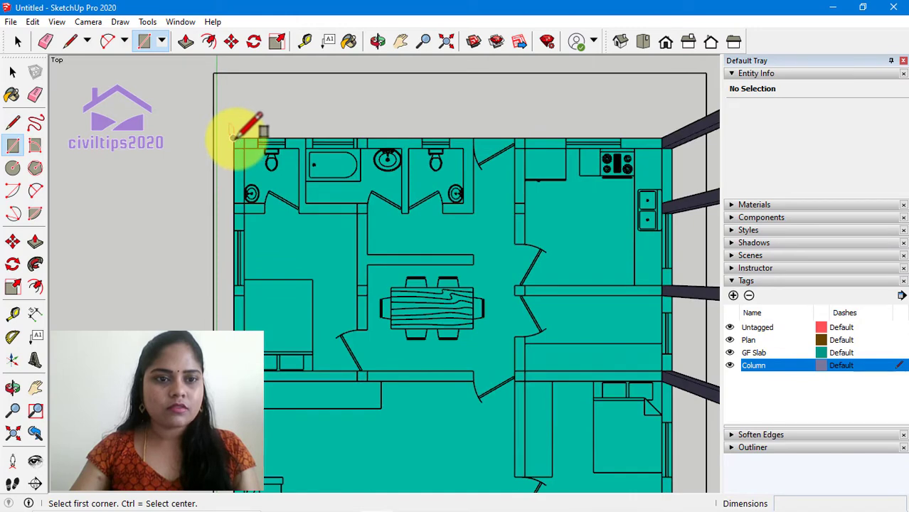
{"action": "left_click", "coordinate": [234, 144]}
{"action": "scroll", "coordinate": [241, 147], "scroll_direction": "up", "scroll_amount": 2}
{"action": "left_click", "coordinate": [245, 147]}
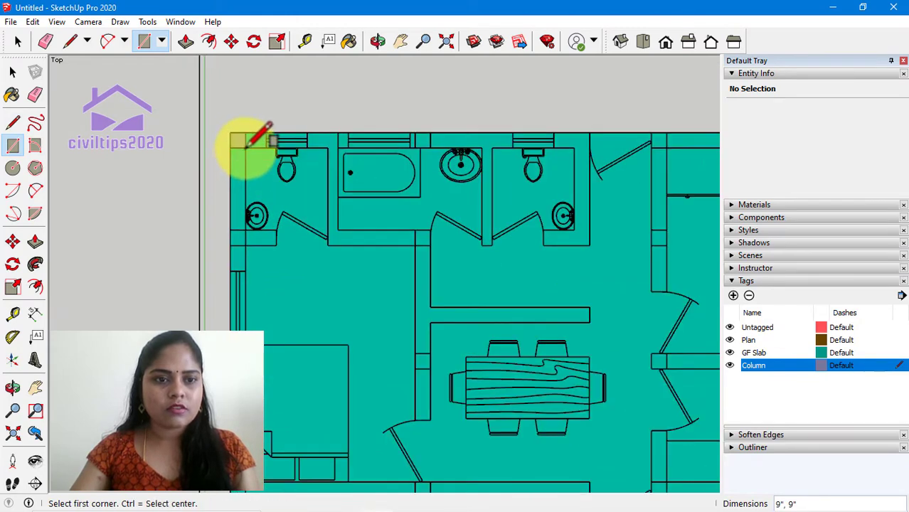
{"action": "left_click", "coordinate": [416, 134]}
{"action": "left_click", "coordinate": [430, 148]}
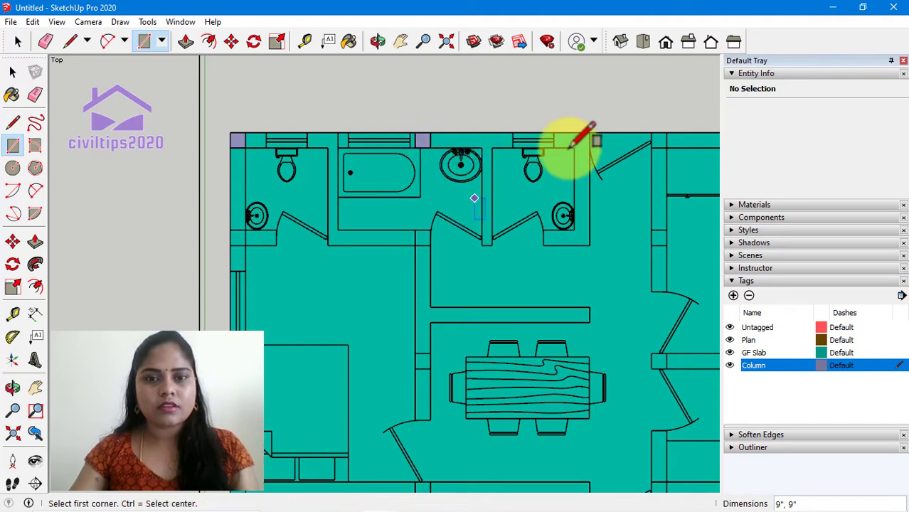
{"action": "scroll", "coordinate": [609, 158], "scroll_direction": "down", "scroll_amount": 3}
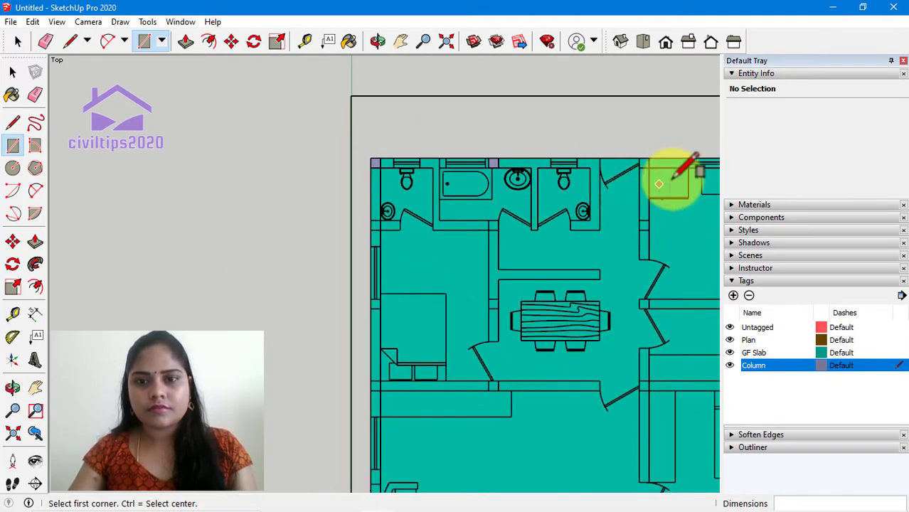
{"action": "scroll", "coordinate": [662, 171], "scroll_direction": "up", "scroll_amount": 3}
Draw a third 9"×9" column footprint further along the top wall
{"action": "left_click", "coordinate": [637, 154]}
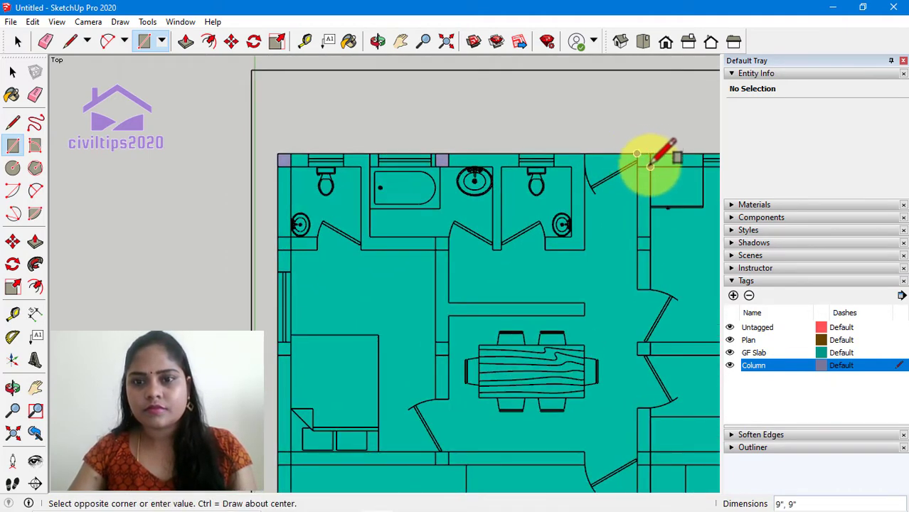
{"action": "left_click", "coordinate": [650, 166]}
{"action": "scroll", "coordinate": [669, 181], "scroll_direction": "down", "scroll_amount": 3}
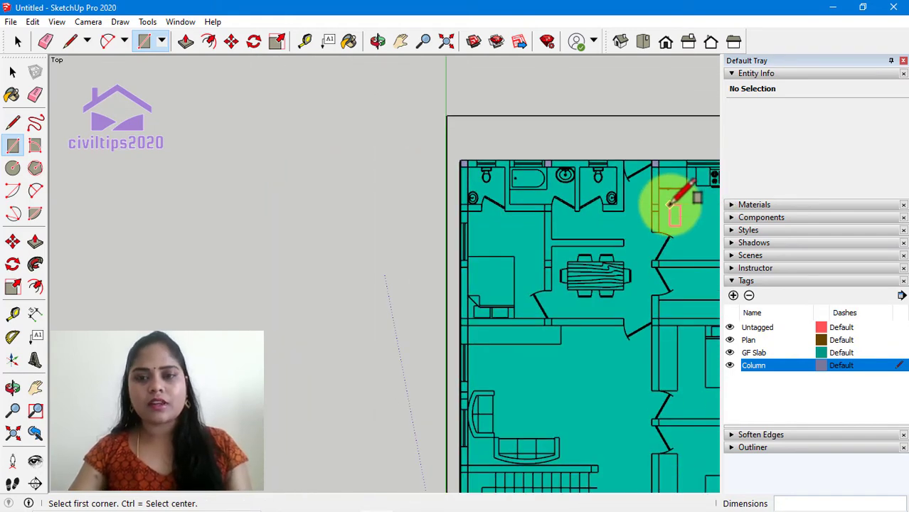
{"action": "scroll", "coordinate": [673, 203], "scroll_direction": "down", "scroll_amount": 1}
{"action": "middle_click_drag", "start_coordinate": [673, 203], "coordinate": [443, 188], "text": "shift"}
{"action": "scroll", "coordinate": [443, 189], "scroll_direction": "up", "scroll_amount": 2}
{"action": "scroll", "coordinate": [355, 159], "scroll_direction": "up", "scroll_amount": 1}
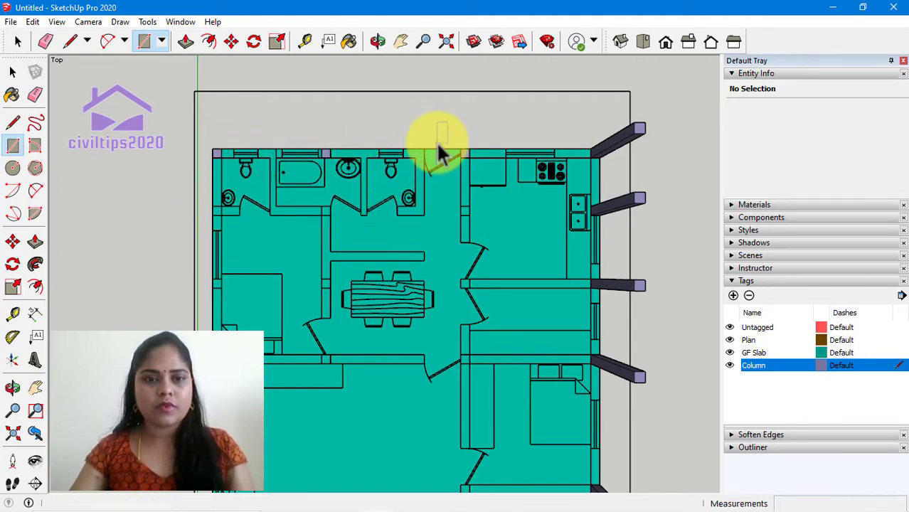
{"action": "key", "text": "space"}
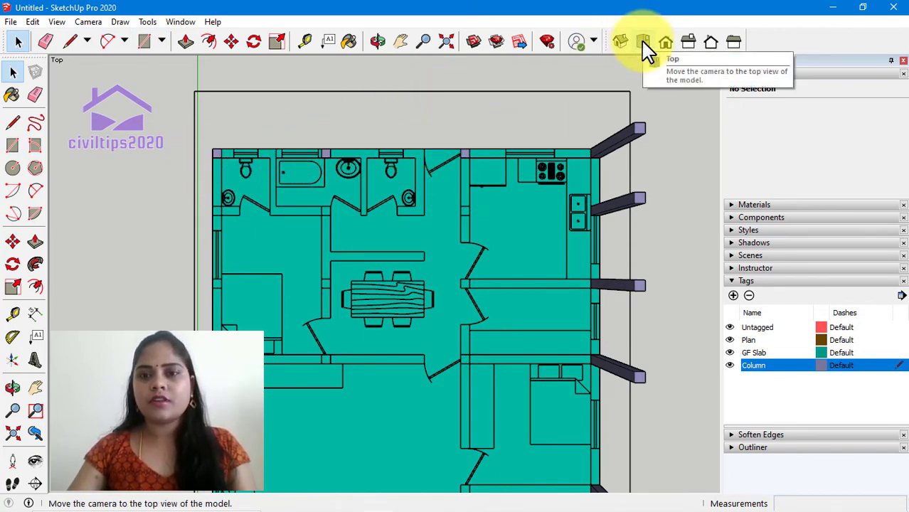
In Iso view, push/pull the first top-wall footprint up into a 10' column
{"action": "left_click", "coordinate": [617, 44]}
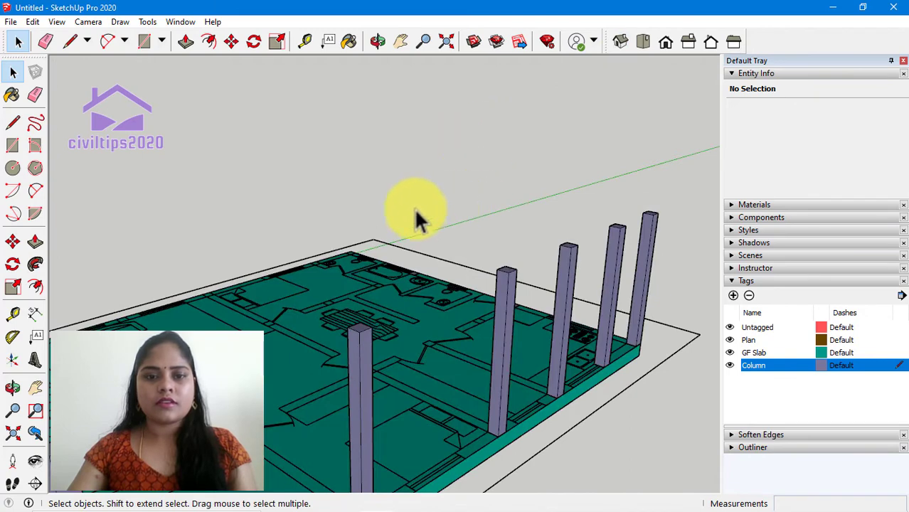
{"action": "scroll", "coordinate": [455, 288], "scroll_direction": "up", "scroll_amount": 4}
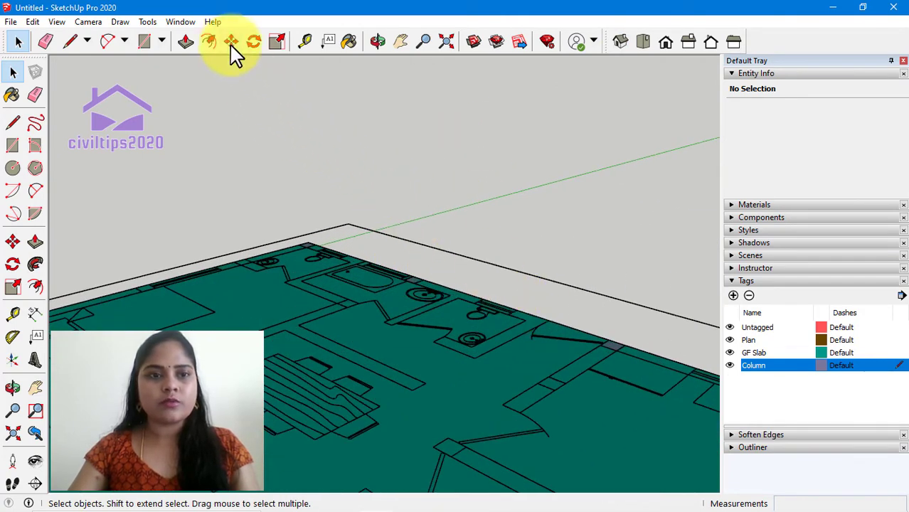
{"action": "left_click", "coordinate": [185, 43]}
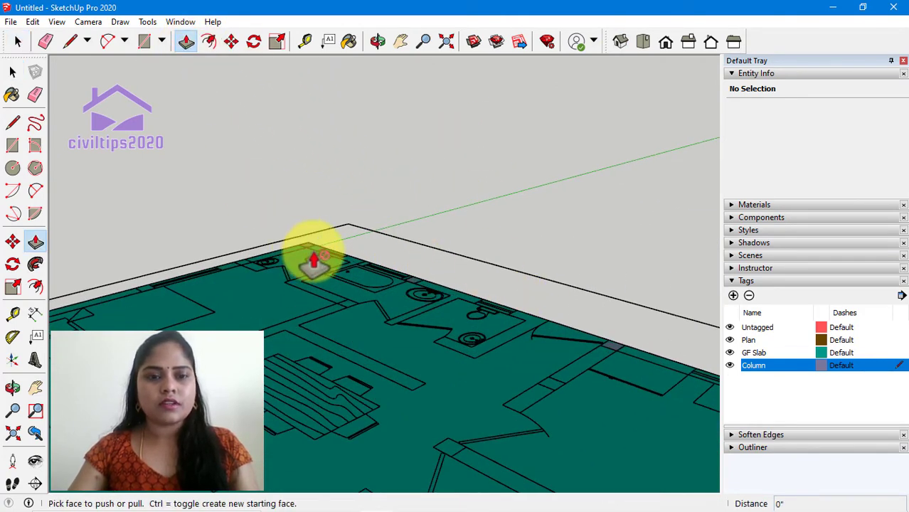
{"action": "scroll", "coordinate": [288, 245], "scroll_direction": "up", "scroll_amount": 3}
{"action": "left_click", "coordinate": [305, 263]}
{"action": "left_click_drag", "start_coordinate": [305, 258], "coordinate": [304, 171]}
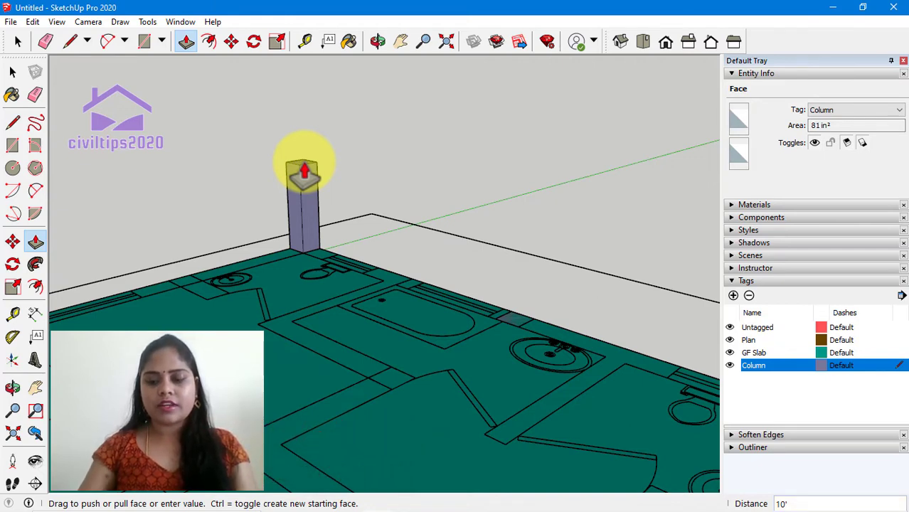
{"action": "key", "text": "Return"}
Raise the second top-wall footprint to the same 10' height
{"action": "scroll", "coordinate": [304, 172], "scroll_direction": "down", "scroll_amount": 2}
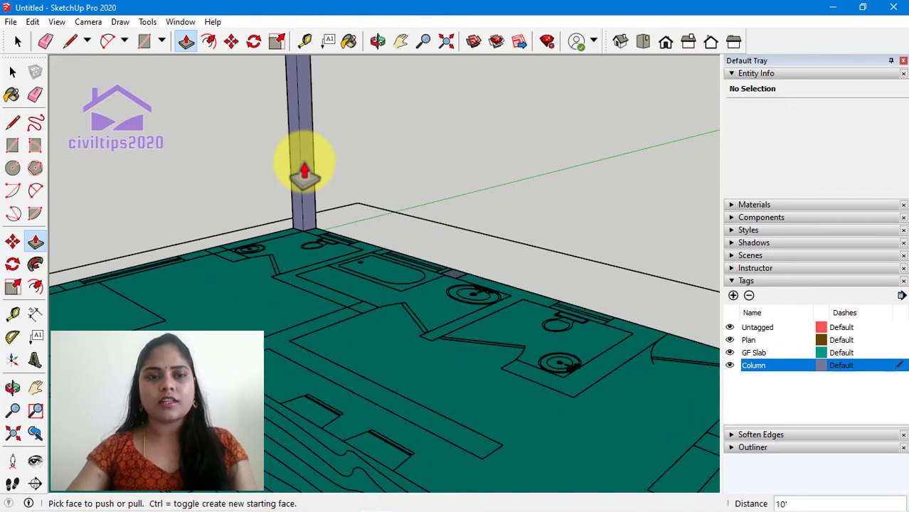
{"action": "scroll", "coordinate": [359, 156], "scroll_direction": "down", "scroll_amount": 3}
{"action": "scroll", "coordinate": [371, 203], "scroll_direction": "up", "scroll_amount": 3}
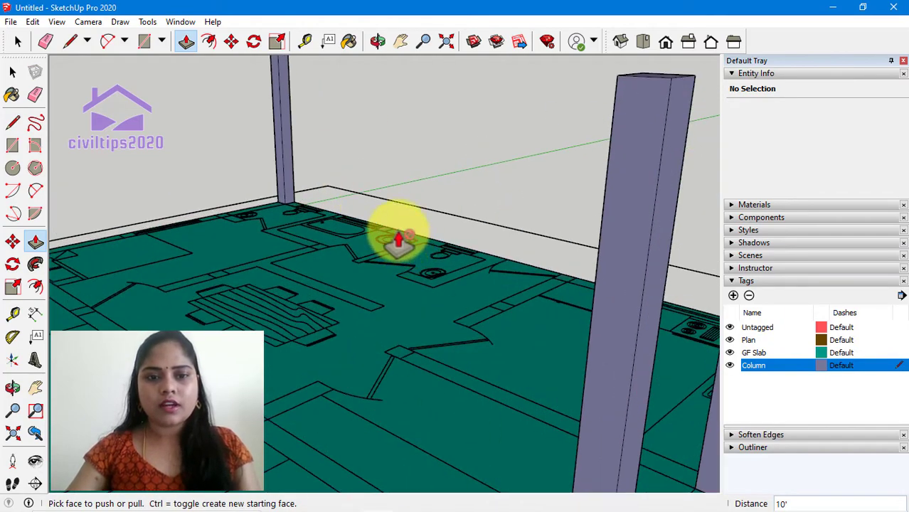
{"action": "scroll", "coordinate": [391, 236], "scroll_direction": "up", "scroll_amount": 1}
{"action": "scroll", "coordinate": [377, 237], "scroll_direction": "up", "scroll_amount": 2}
{"action": "left_click", "coordinate": [380, 242]}
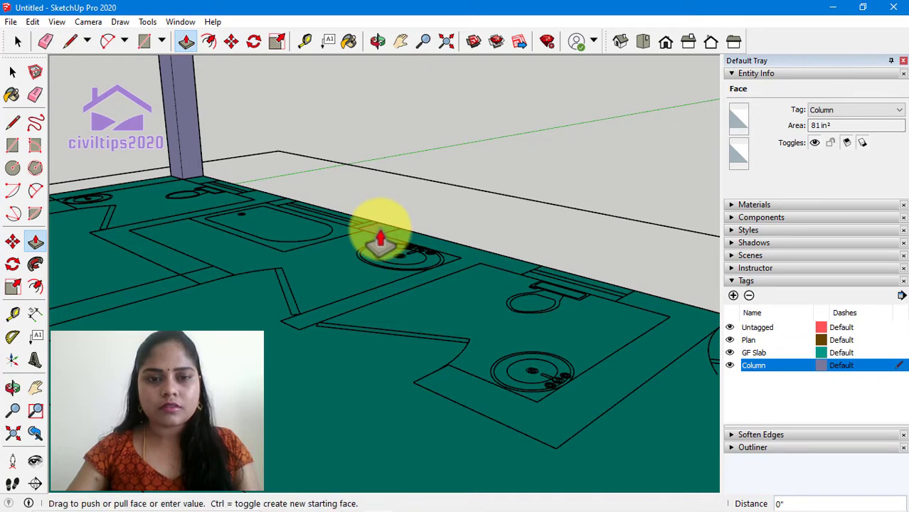
{"action": "double_click", "coordinate": [381, 242]}
Extrude the third footprint to 10' and return to Top view
{"action": "scroll", "coordinate": [418, 229], "scroll_direction": "down", "scroll_amount": 3}
{"action": "scroll", "coordinate": [518, 199], "scroll_direction": "up", "scroll_amount": 3}
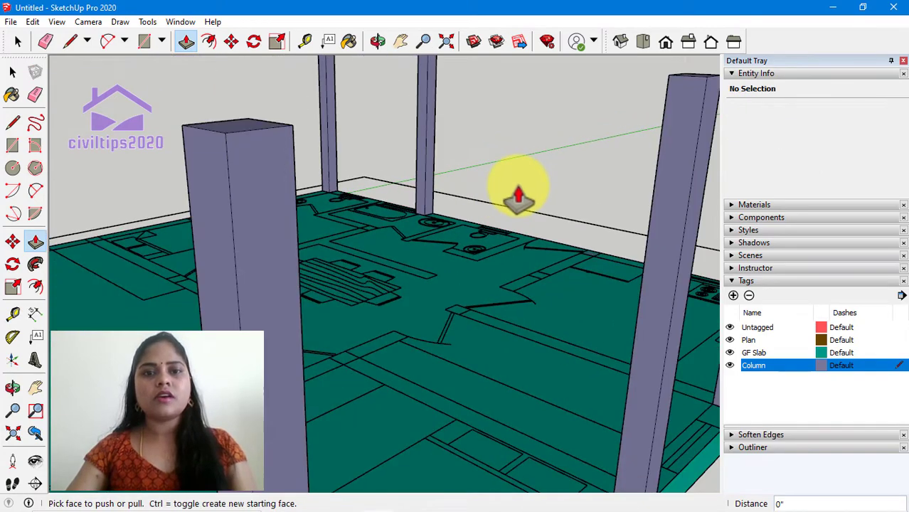
{"action": "scroll", "coordinate": [518, 200], "scroll_direction": "down", "scroll_amount": 2}
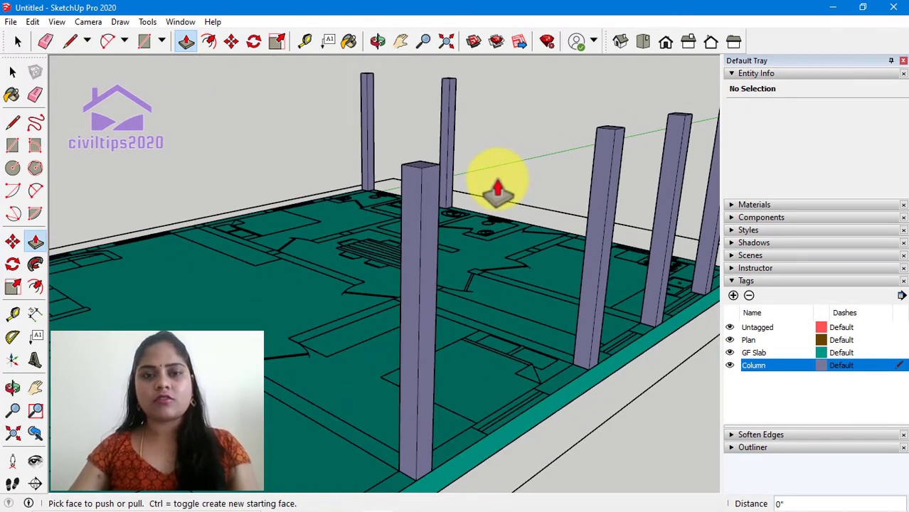
{"action": "scroll", "coordinate": [491, 203], "scroll_direction": "up", "scroll_amount": 5}
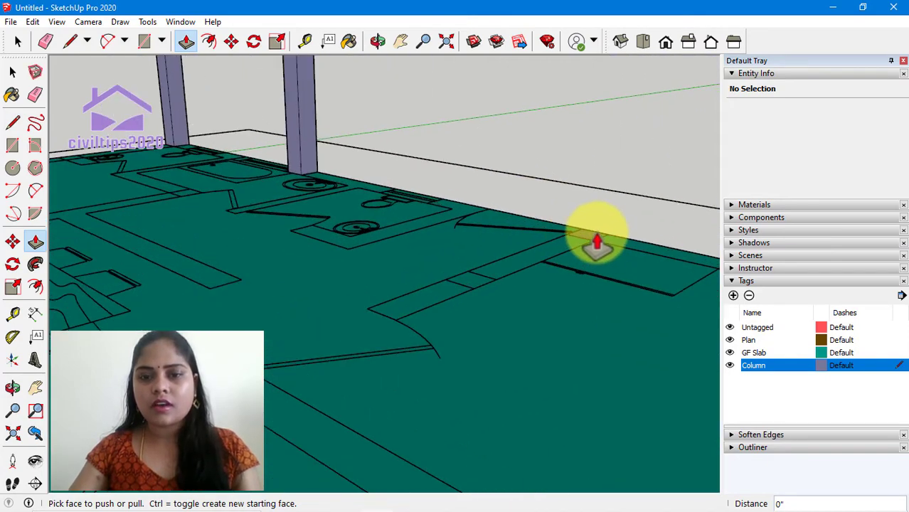
{"action": "left_click", "coordinate": [595, 247]}
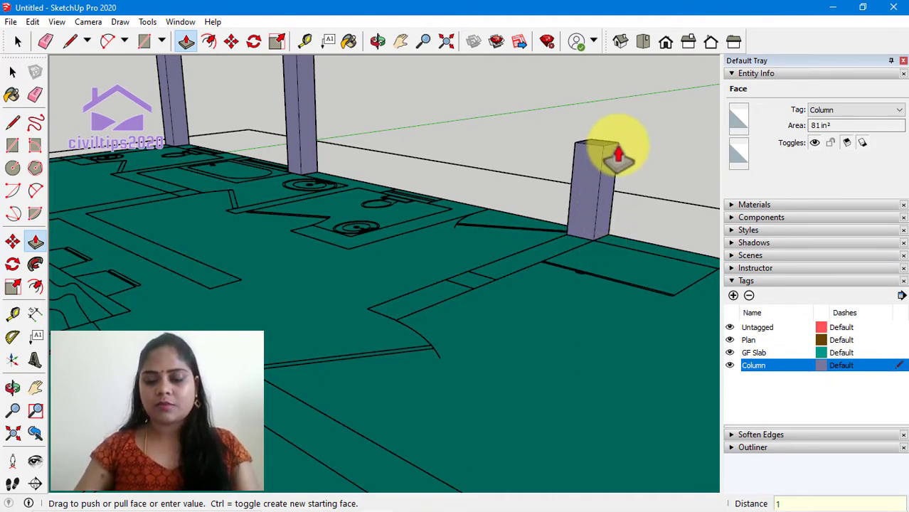
{"action": "key", "text": "Return"}
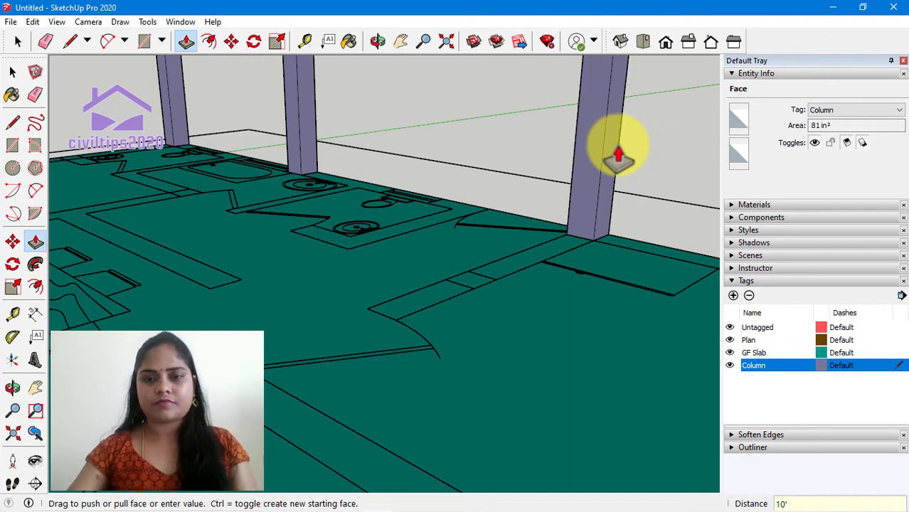
{"action": "scroll", "coordinate": [618, 158], "scroll_direction": "down", "scroll_amount": 2}
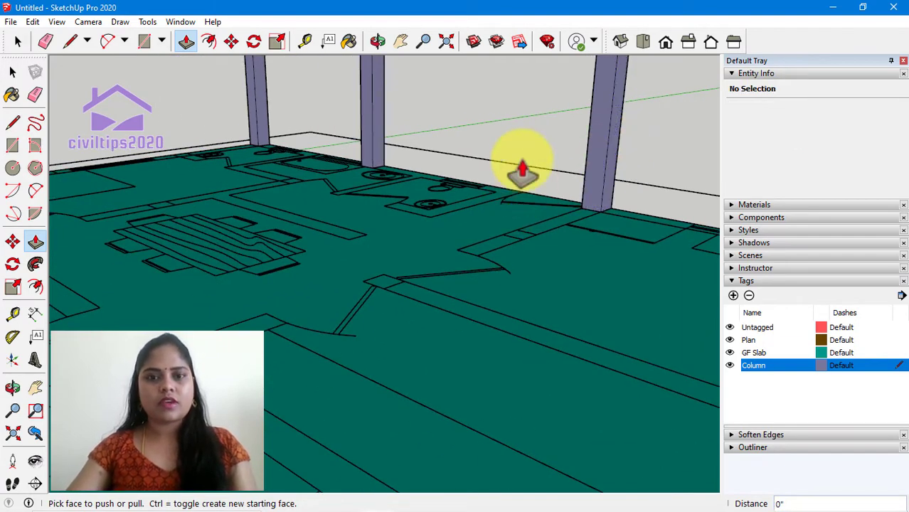
{"action": "key", "text": "F2"}
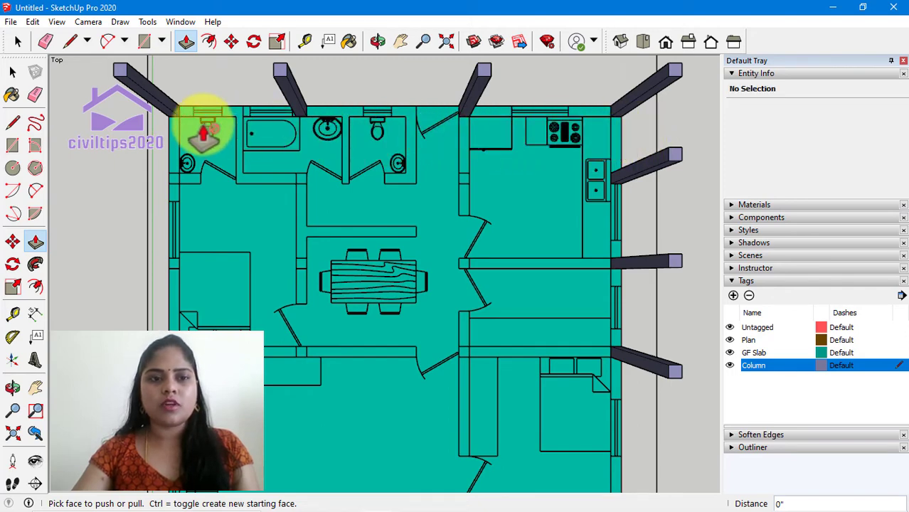
Select all three top-wall columns together, 54 entities on the Column tag
{"action": "key", "text": "space"}
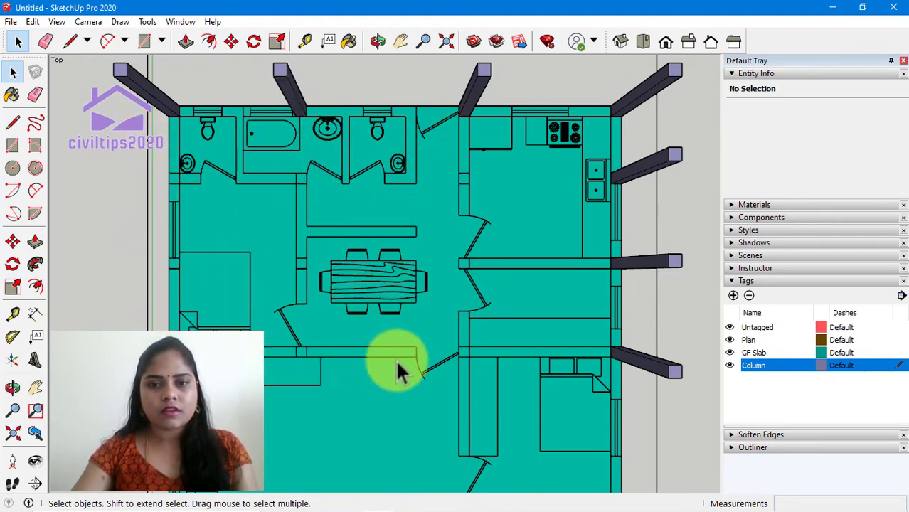
{"action": "left_click", "coordinate": [478, 145]}
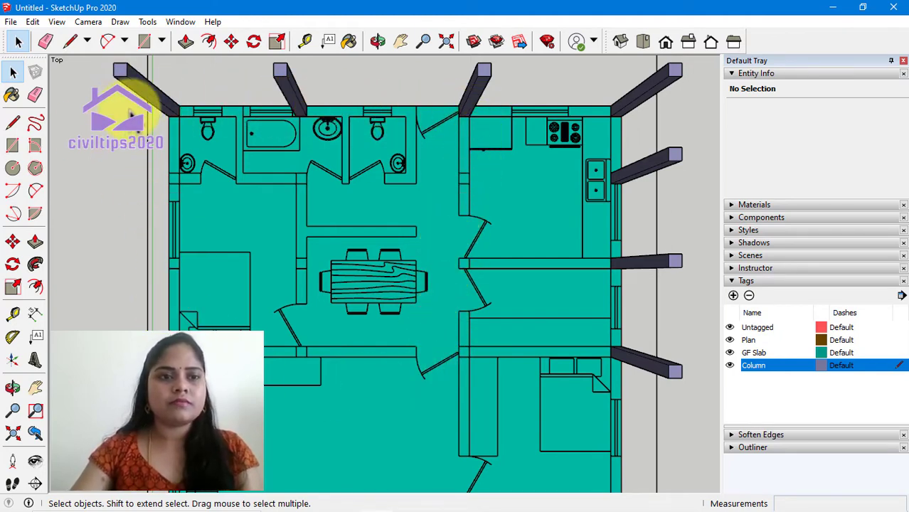
{"action": "triple_click", "coordinate": [164, 111]}
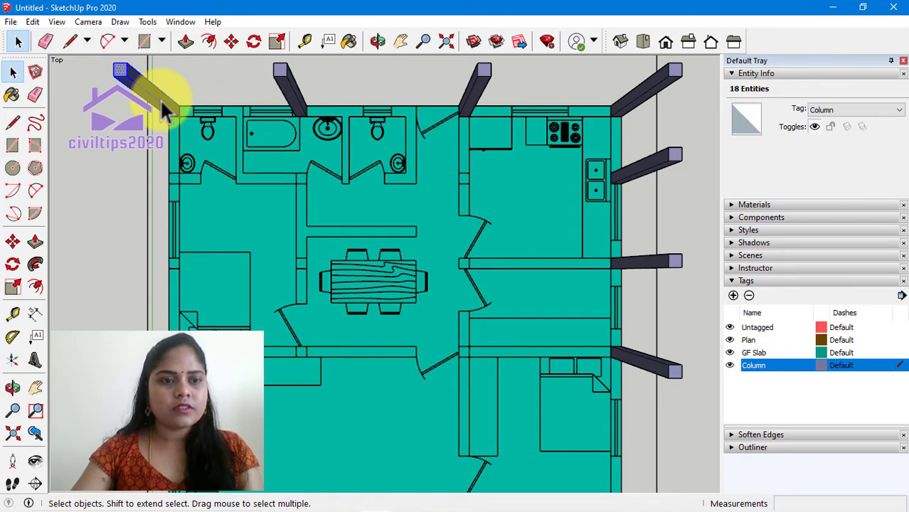
{"action": "triple_click", "coordinate": [292, 98]}
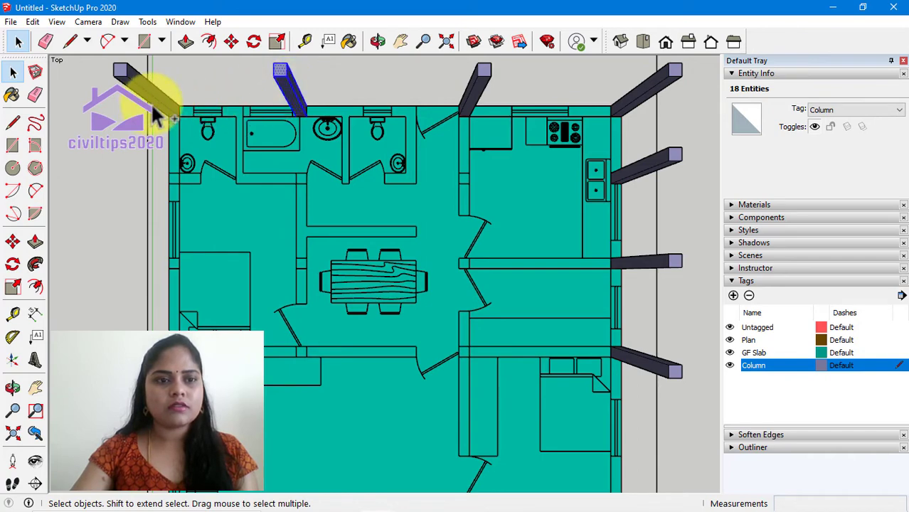
{"action": "triple_click", "coordinate": [158, 114], "text": "ctrl"}
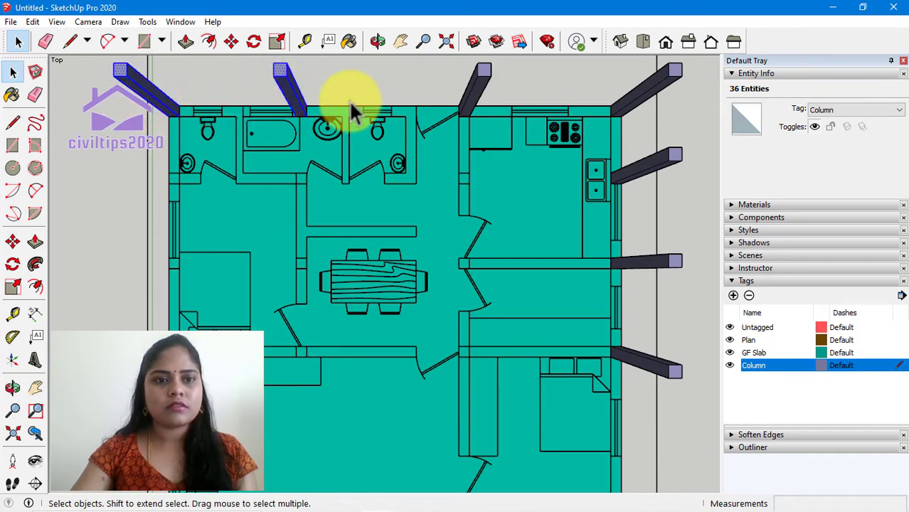
{"action": "triple_click", "coordinate": [469, 103], "text": "ctrl"}
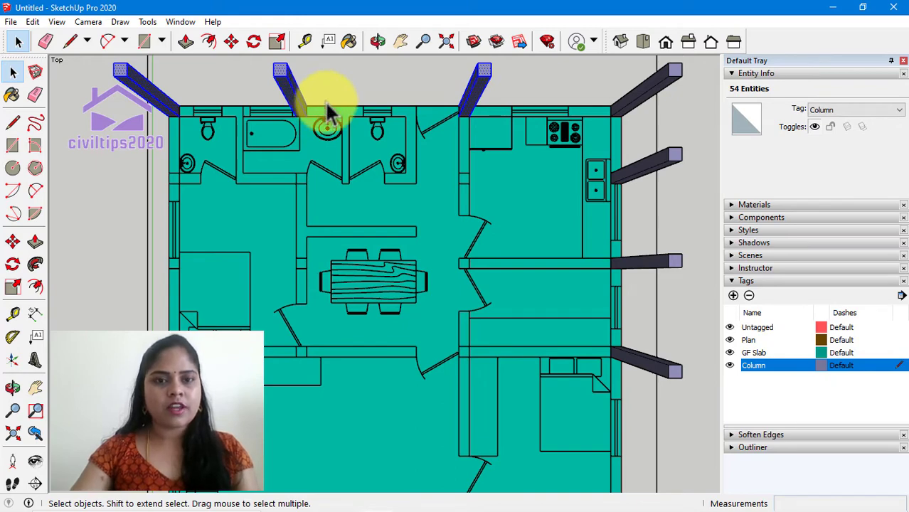
{"action": "scroll", "coordinate": [311, 142], "scroll_direction": "down", "scroll_amount": 3}
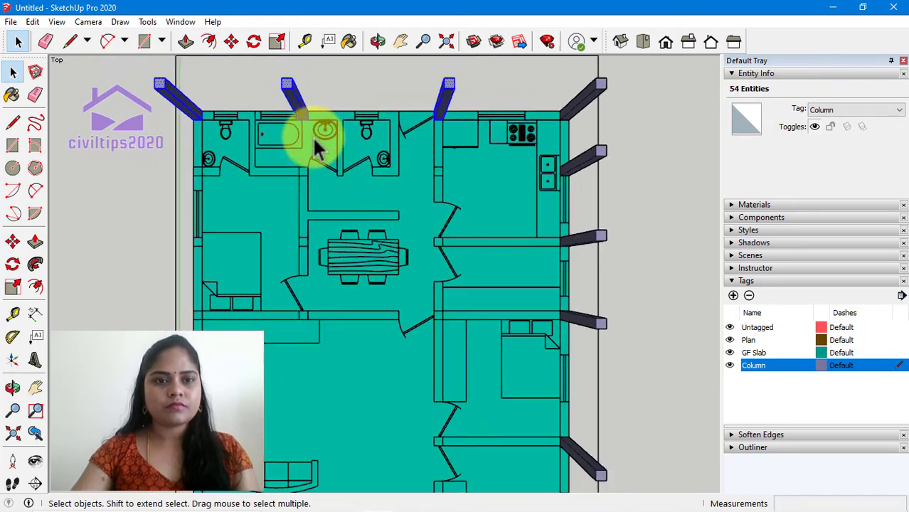
Copy the selected three-column row to a new wall junction 10' 9" away
{"action": "left_click", "coordinate": [621, 45]}
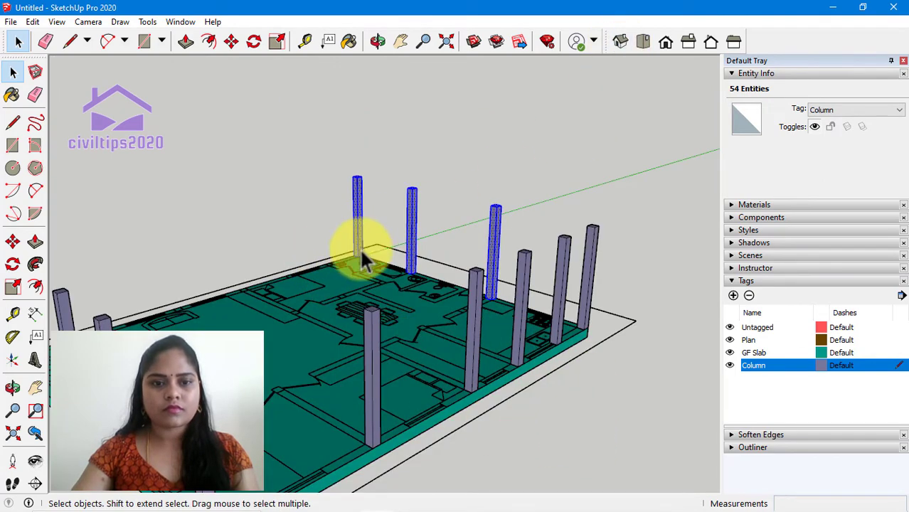
{"action": "scroll", "coordinate": [363, 250], "scroll_direction": "up", "scroll_amount": 4}
{"action": "scroll", "coordinate": [370, 246], "scroll_direction": "down", "scroll_amount": 5}
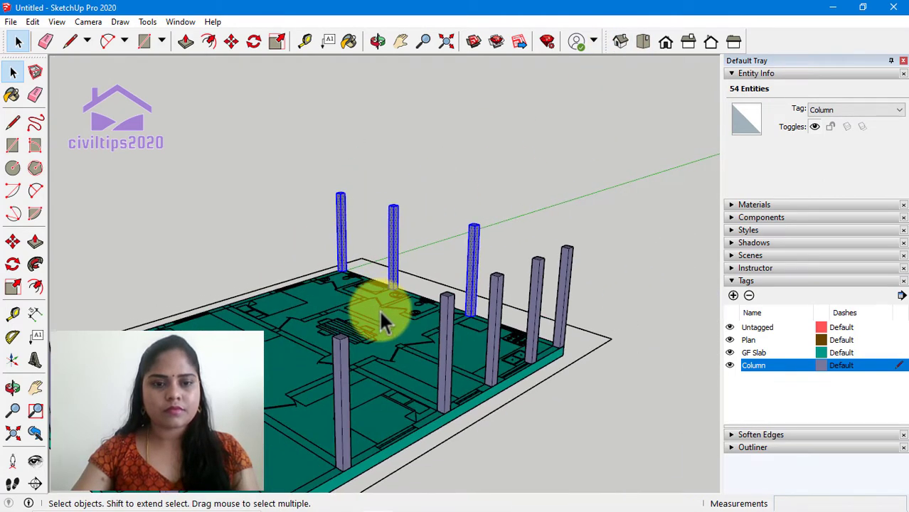
{"action": "middle_click_drag", "start_coordinate": [488, 426], "coordinate": [555, 455]}
{"action": "middle_click_drag", "start_coordinate": [569, 410], "coordinate": [456, 399]}
{"action": "middle_click_drag", "start_coordinate": [156, 501], "coordinate": [203, 488]}
{"action": "scroll", "coordinate": [264, 456], "scroll_direction": "up", "scroll_amount": 3}
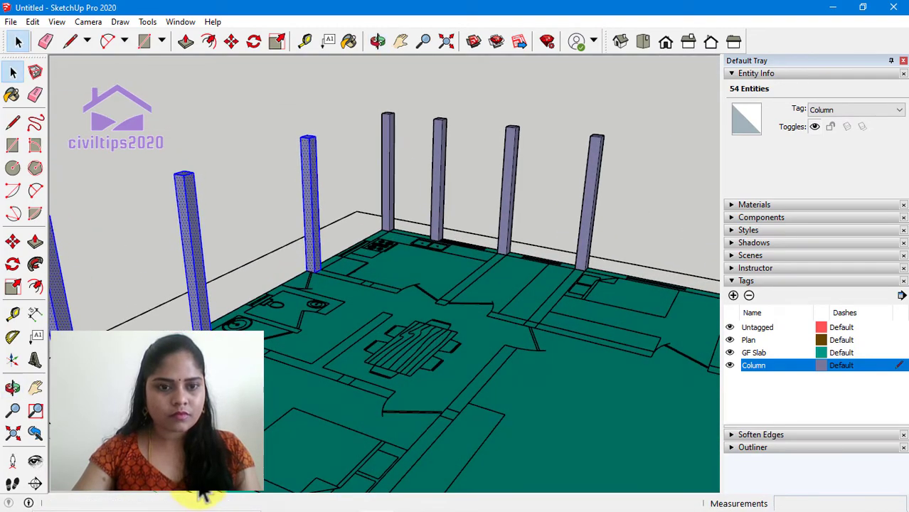
{"action": "scroll", "coordinate": [294, 396], "scroll_direction": "down", "scroll_amount": 5}
{"action": "scroll", "coordinate": [238, 462], "scroll_direction": "up", "scroll_amount": 4}
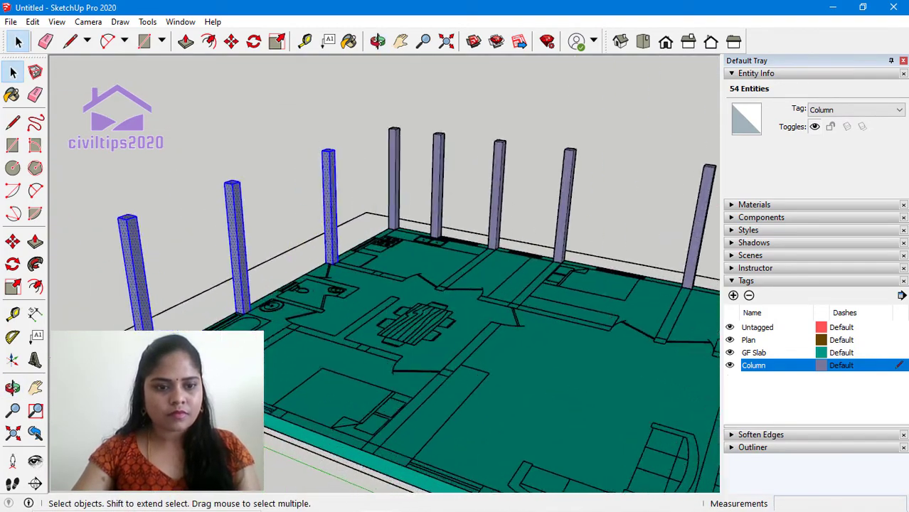
{"action": "left_click", "coordinate": [233, 43]}
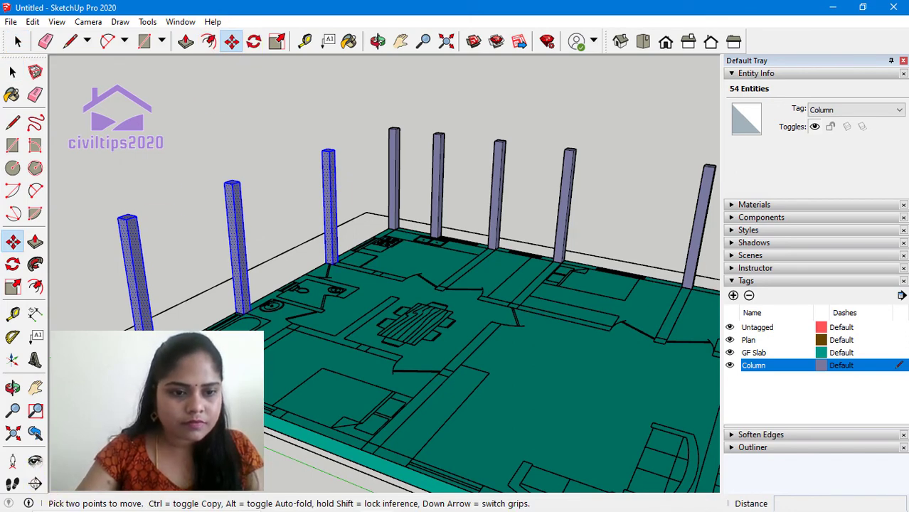
{"action": "scroll", "coordinate": [426, 285], "scroll_direction": "up", "scroll_amount": 2}
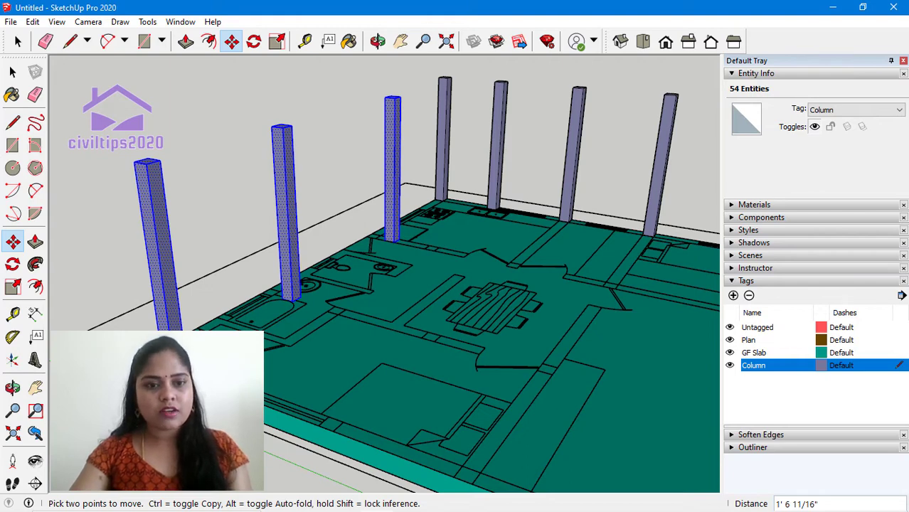
{"action": "key", "text": "ctrl"}
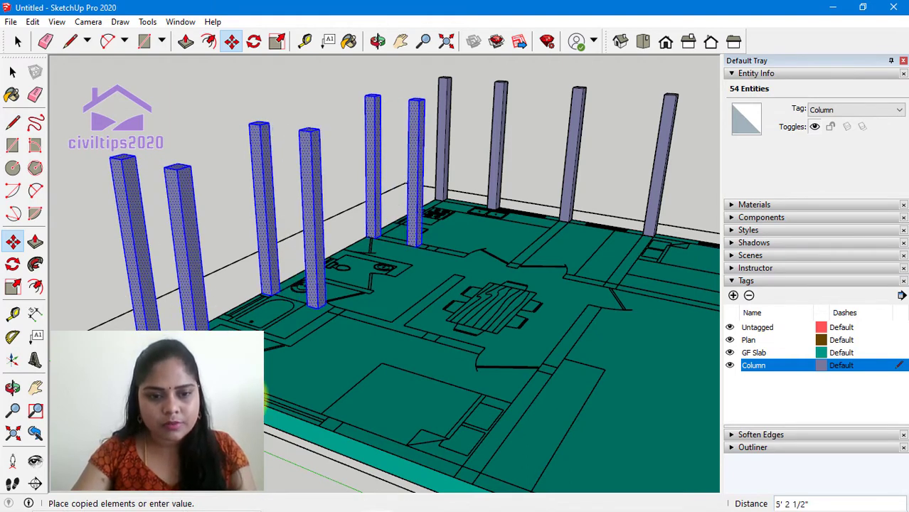
{"action": "left_click_drag", "start_coordinate": [288, 411], "coordinate": [332, 426]}
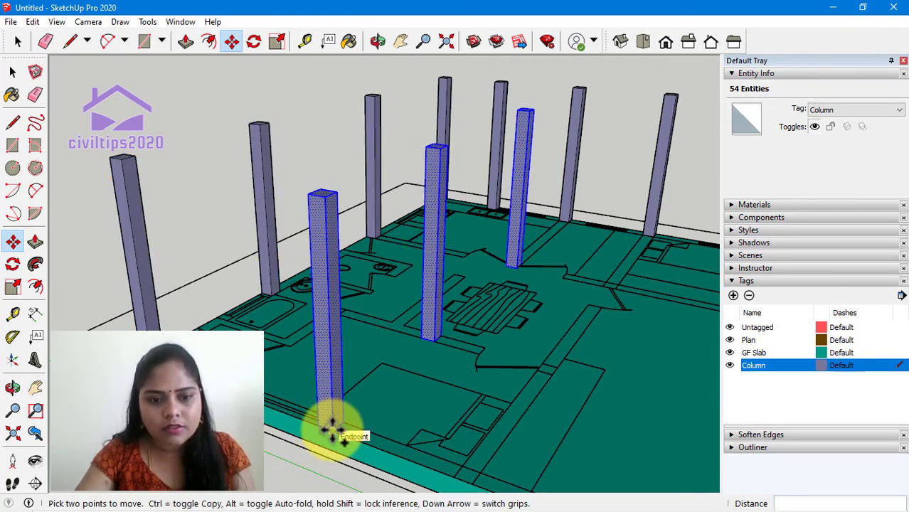
Place a second copy of the column row 6' 3" further on
{"action": "left_click", "coordinate": [331, 430], "text": "ctrl"}
{"action": "scroll", "coordinate": [385, 451], "scroll_direction": "down", "scroll_amount": 2}
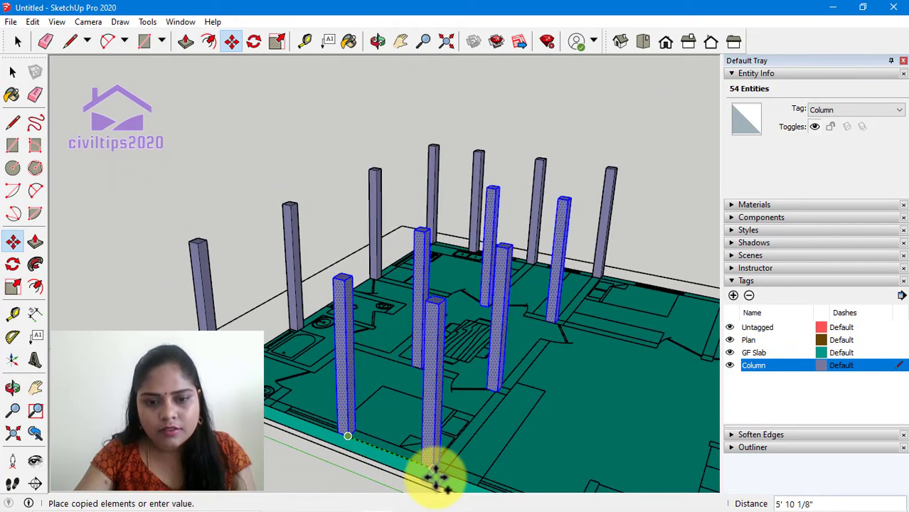
{"action": "left_click", "coordinate": [443, 470]}
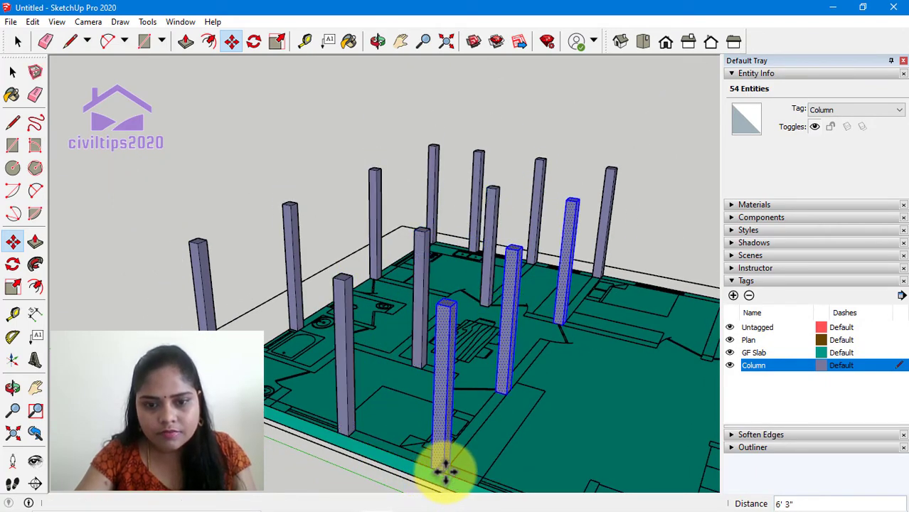
{"action": "scroll", "coordinate": [443, 469], "scroll_direction": "down", "scroll_amount": 2}
{"action": "key", "text": "space"}
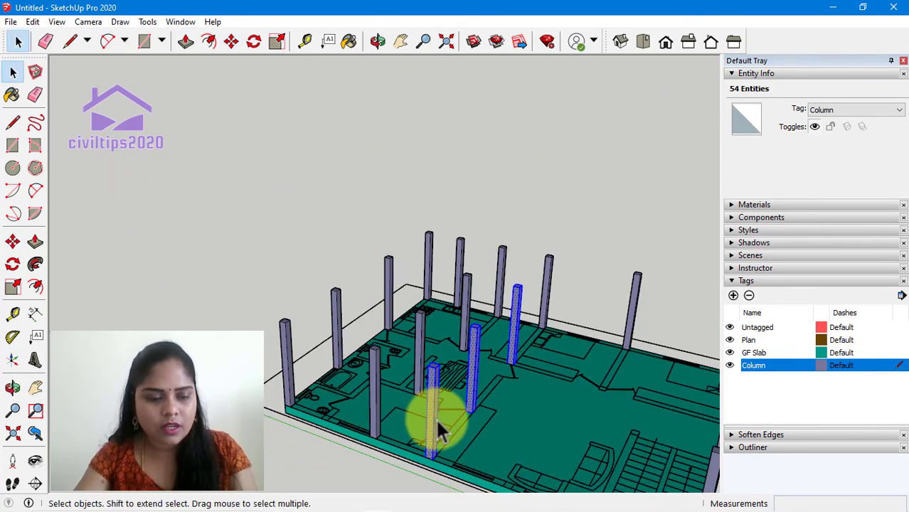
In Top view with nothing selected, draw a 9"×9" column square at a wall junction
{"action": "left_click", "coordinate": [641, 42]}
{"action": "left_click", "coordinate": [618, 295]}
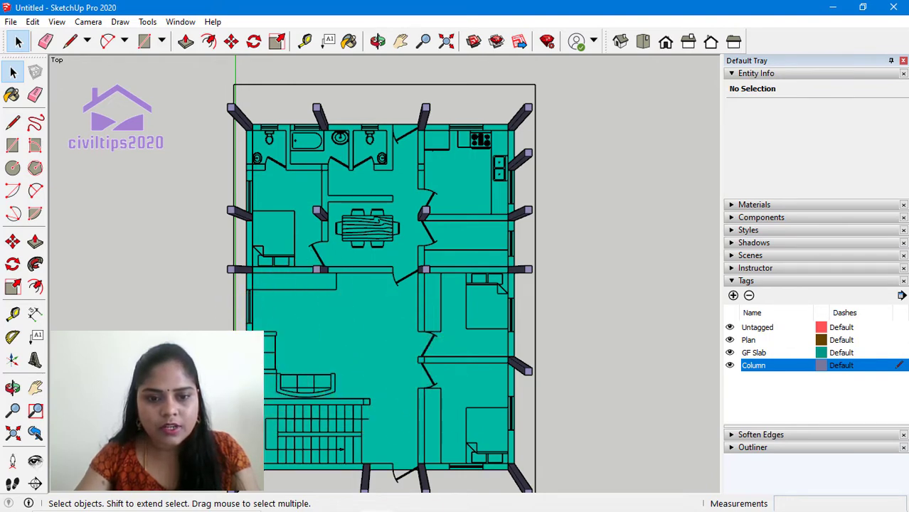
{"action": "mouse_move", "coordinate": [99, 509]}
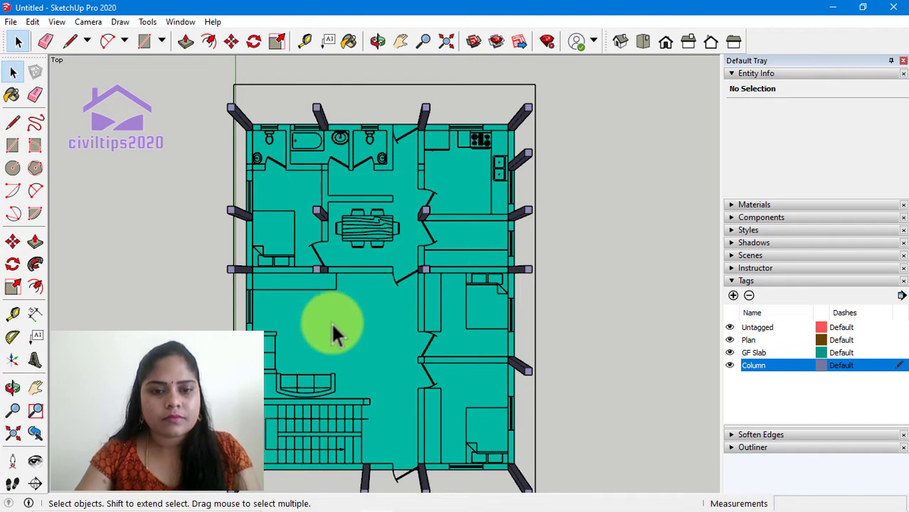
{"action": "scroll", "coordinate": [335, 324], "scroll_direction": "down", "scroll_amount": 1}
{"action": "scroll", "coordinate": [402, 377], "scroll_direction": "up", "scroll_amount": 2}
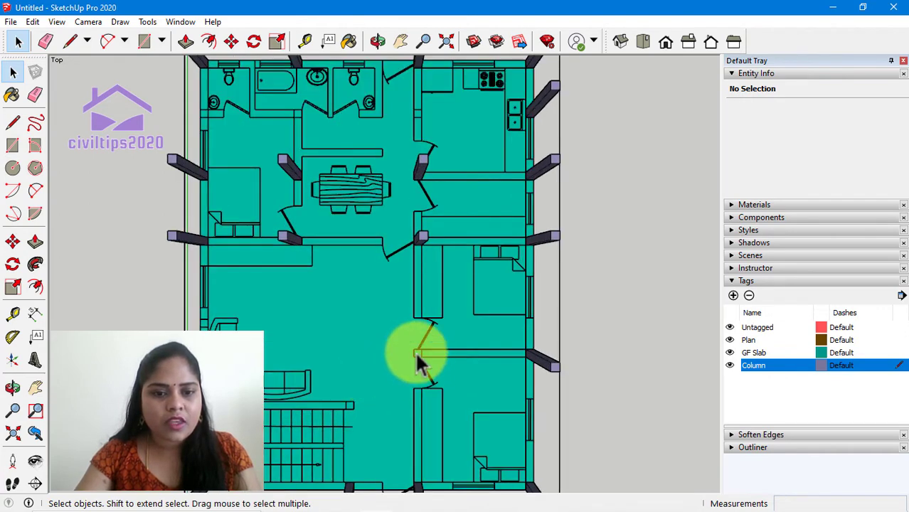
{"action": "left_click", "coordinate": [145, 41]}
{"action": "scroll", "coordinate": [203, 317], "scroll_direction": "up", "scroll_amount": 1}
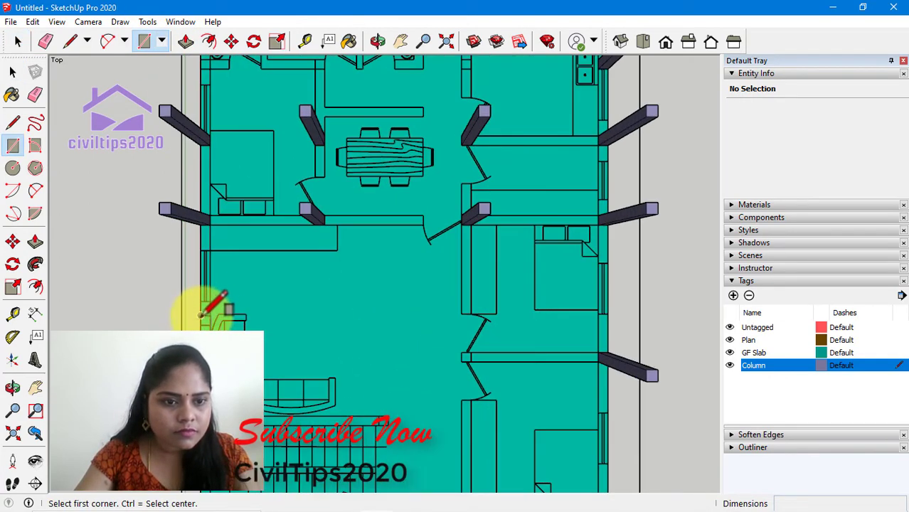
{"action": "left_click", "coordinate": [202, 317]}
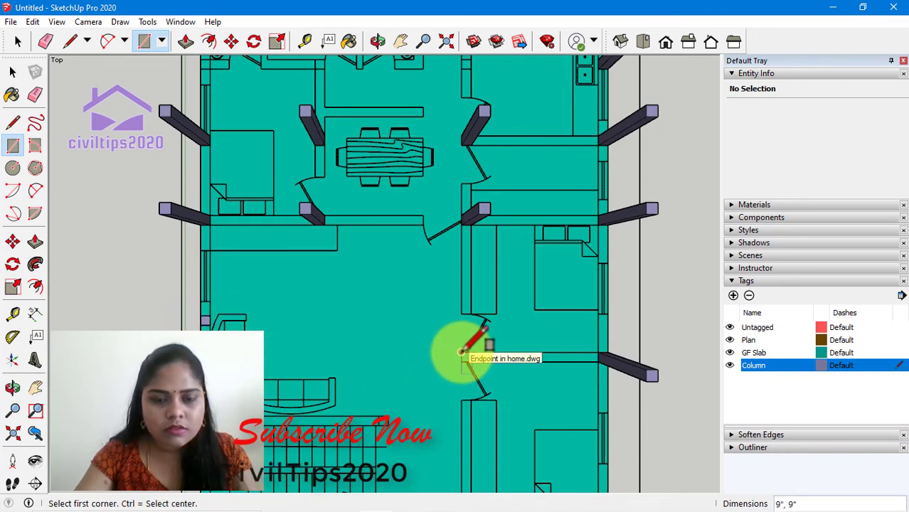
{"action": "left_click", "coordinate": [461, 361]}
{"action": "left_click", "coordinate": [470, 353]}
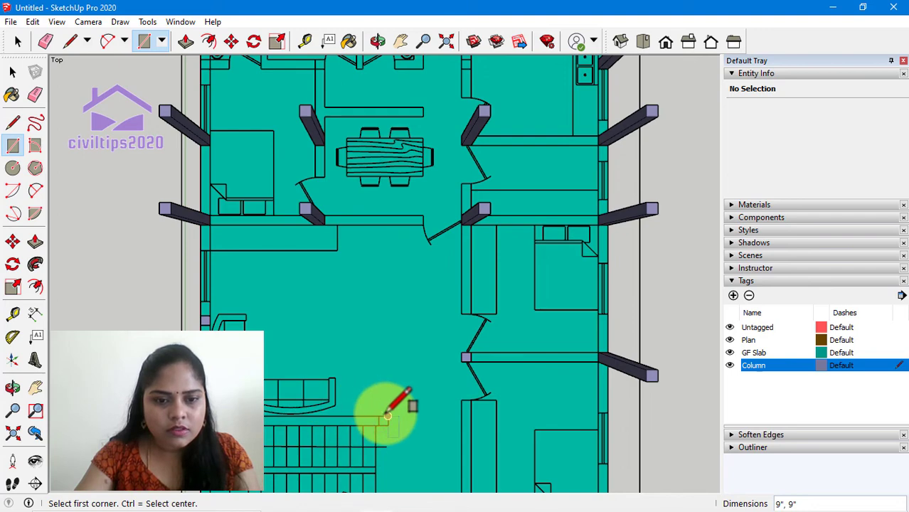
Draw another 9"×9" column square at the staircase corner
{"action": "left_click", "coordinate": [377, 417]}
{"action": "left_click", "coordinate": [386, 409]}
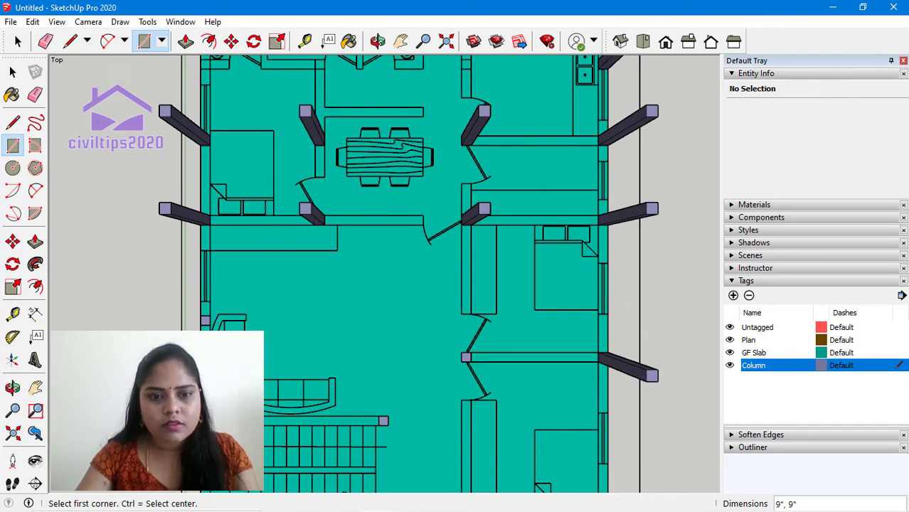
{"action": "scroll", "coordinate": [301, 381], "scroll_direction": "down", "scroll_amount": 3}
{"action": "scroll", "coordinate": [309, 380], "scroll_direction": "up", "scroll_amount": 2}
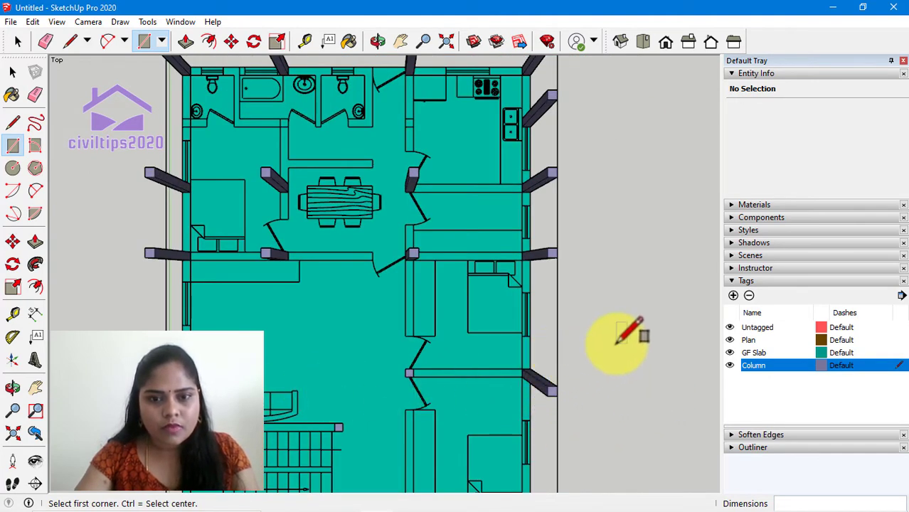
{"action": "scroll", "coordinate": [619, 336], "scroll_direction": "down", "scroll_amount": 1}
{"action": "key", "text": "space"}
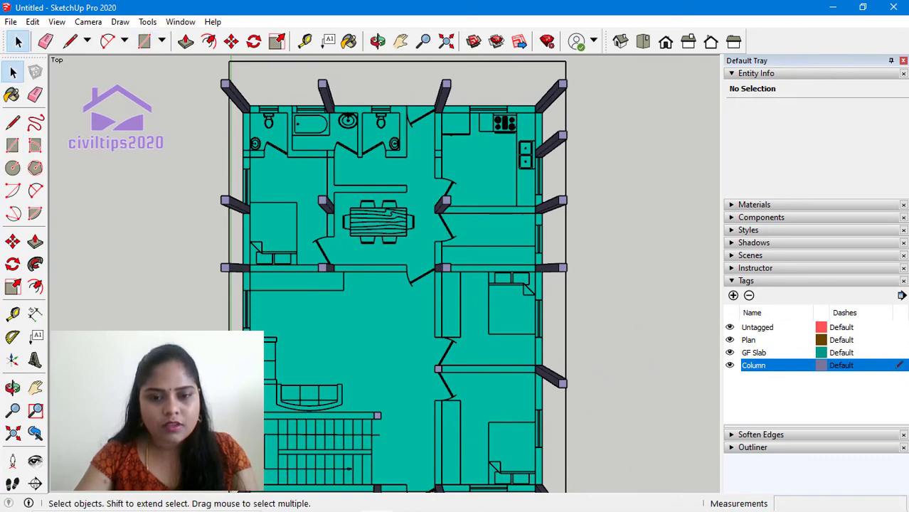
In Iso view, push/pull the first new square up 10'
{"action": "left_click", "coordinate": [185, 43]}
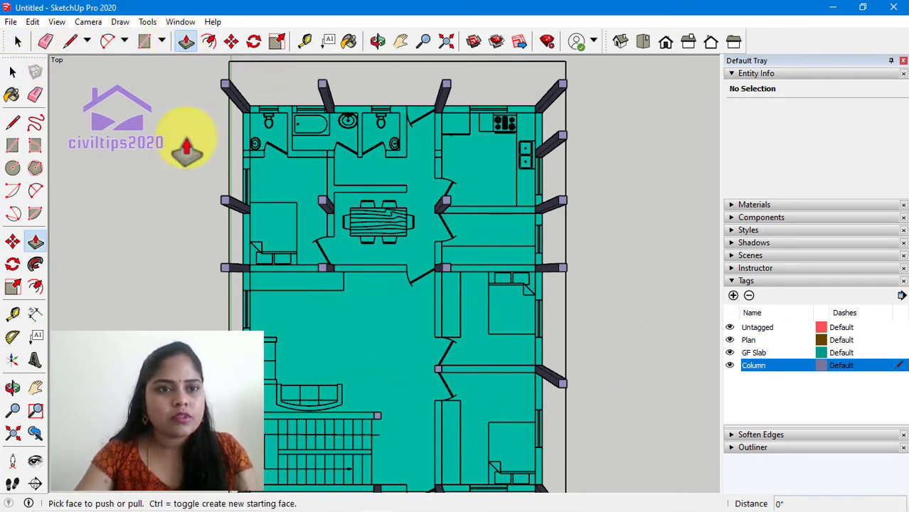
{"action": "left_click", "coordinate": [622, 41]}
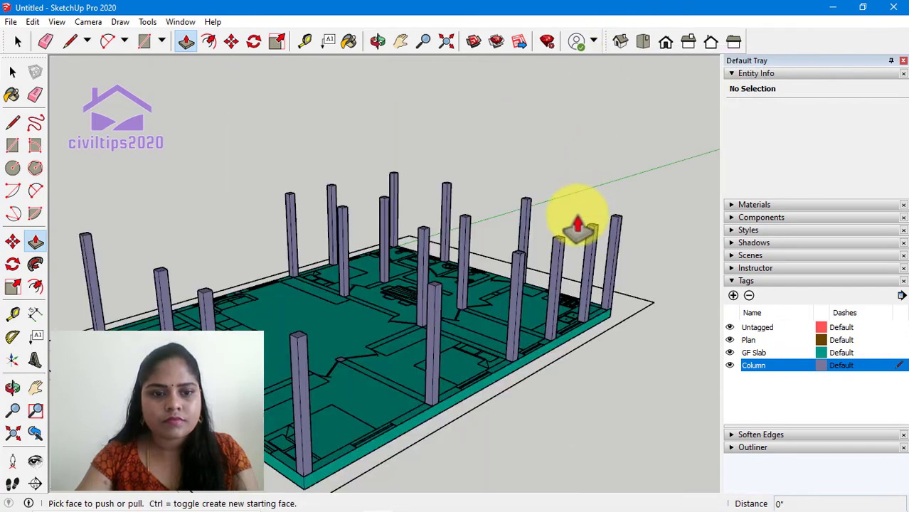
{"action": "scroll", "coordinate": [297, 298], "scroll_direction": "up", "scroll_amount": 3}
{"action": "scroll", "coordinate": [234, 284], "scroll_direction": "up", "scroll_amount": 3}
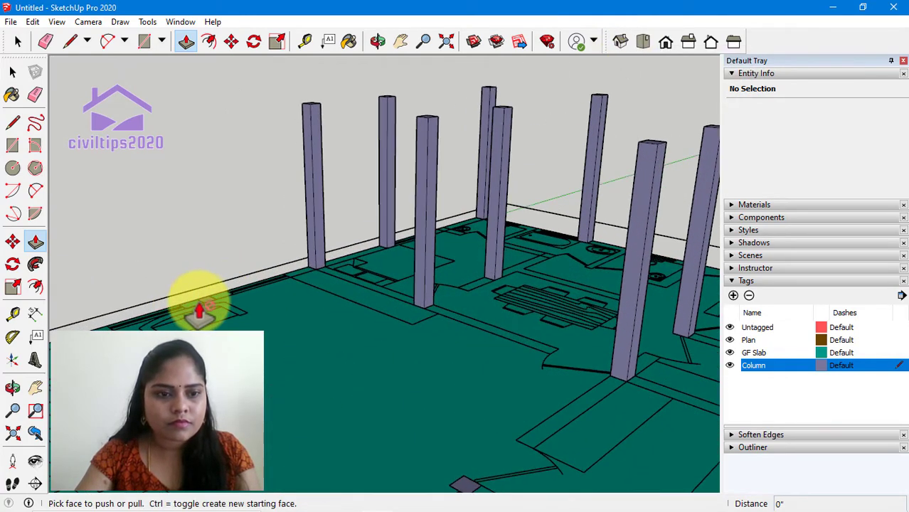
{"action": "left_click", "coordinate": [207, 310]}
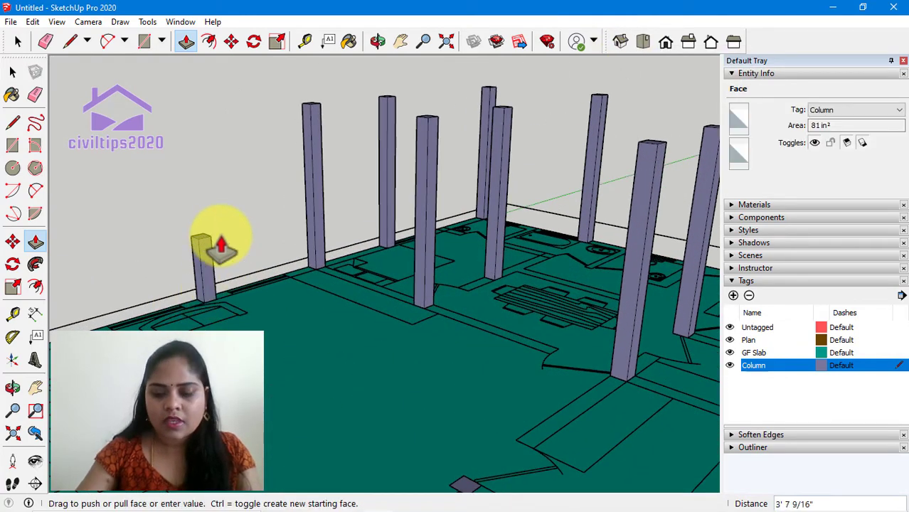
{"action": "type", "text": "10'"}
{"action": "key", "text": "Return"}
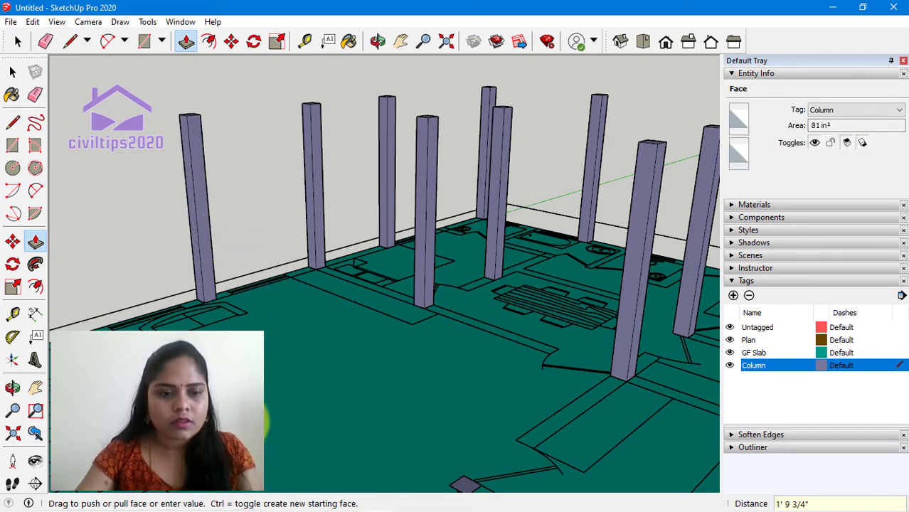
Raise the remaining squares level with the tops of the existing 10' columns
{"action": "left_click", "coordinate": [254, 300]}
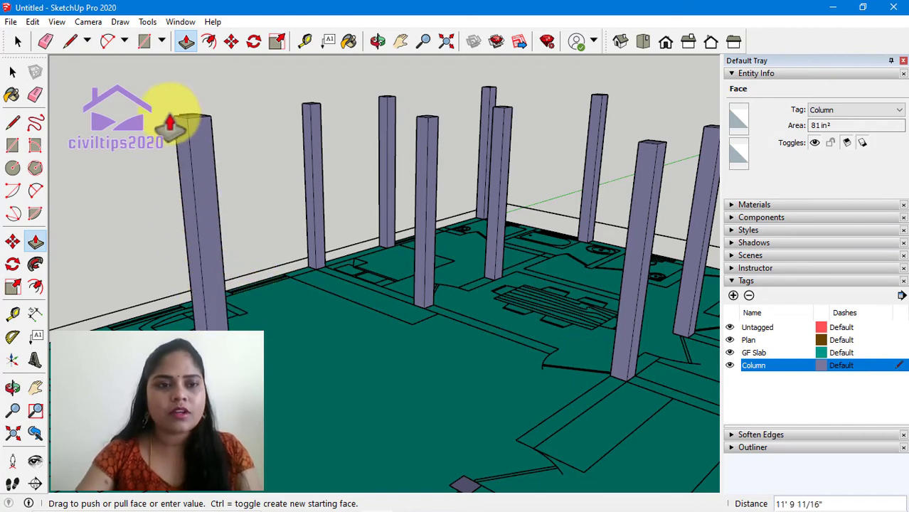
{"action": "scroll", "coordinate": [202, 142], "scroll_direction": "up", "scroll_amount": 1}
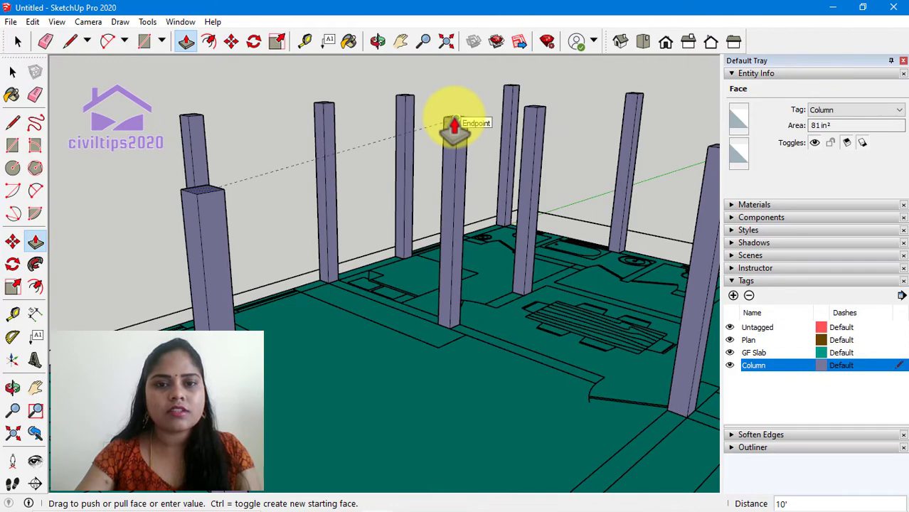
{"action": "left_click", "coordinate": [454, 127]}
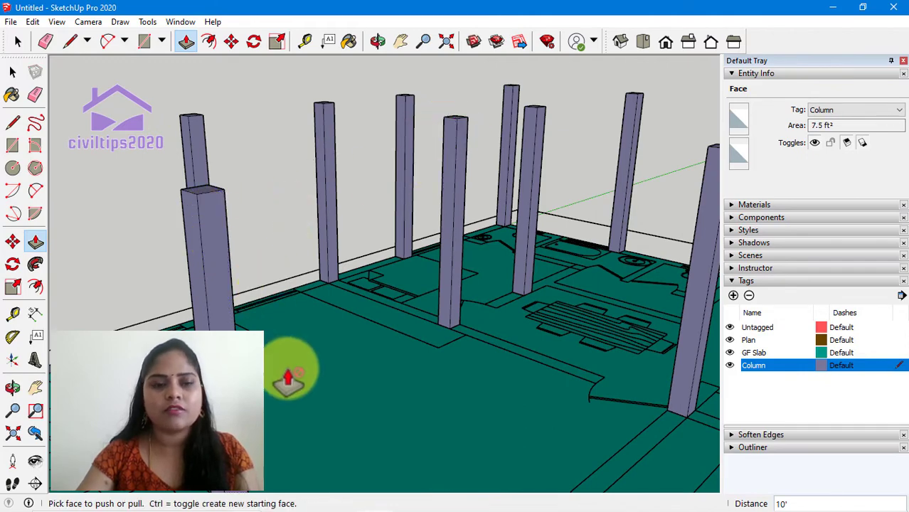
{"action": "scroll", "coordinate": [314, 422], "scroll_direction": "down", "scroll_amount": 3}
{"action": "scroll", "coordinate": [381, 457], "scroll_direction": "up", "scroll_amount": 4}
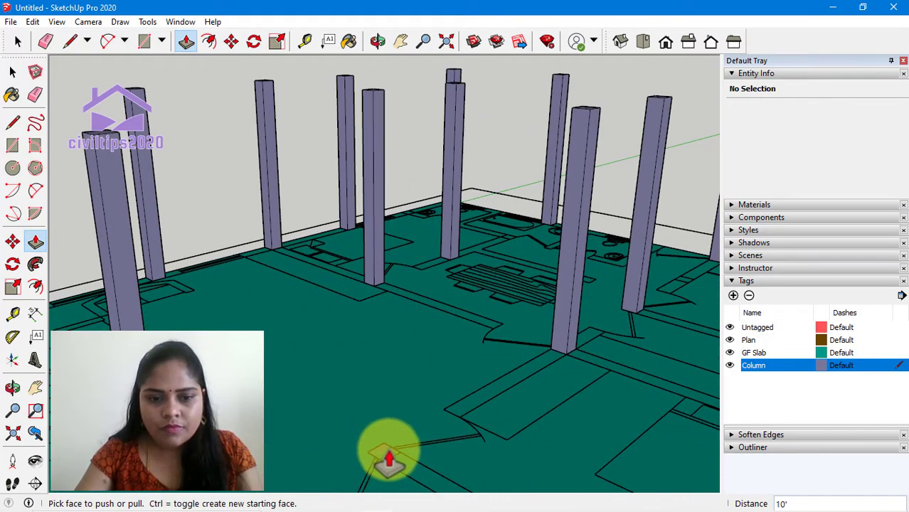
{"action": "left_click", "coordinate": [388, 459]}
{"action": "scroll", "coordinate": [463, 263], "scroll_direction": "down", "scroll_amount": 3}
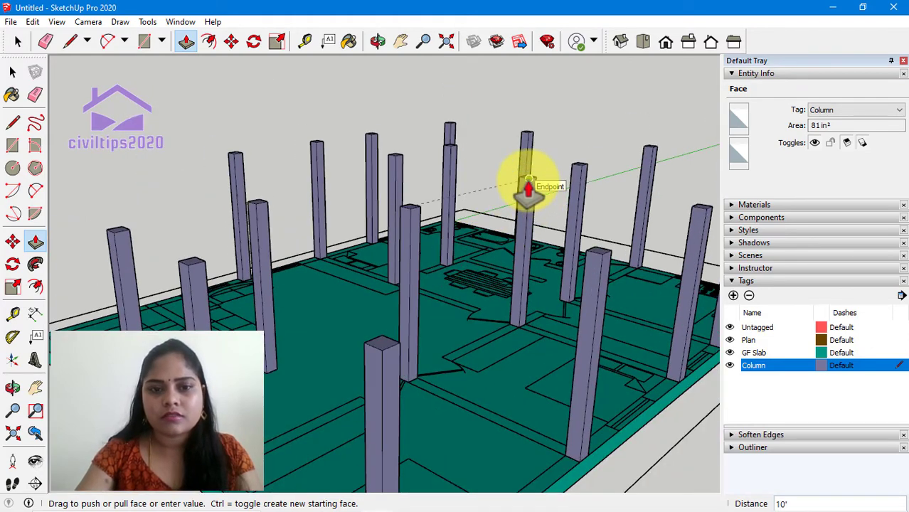
{"action": "left_click", "coordinate": [527, 188]}
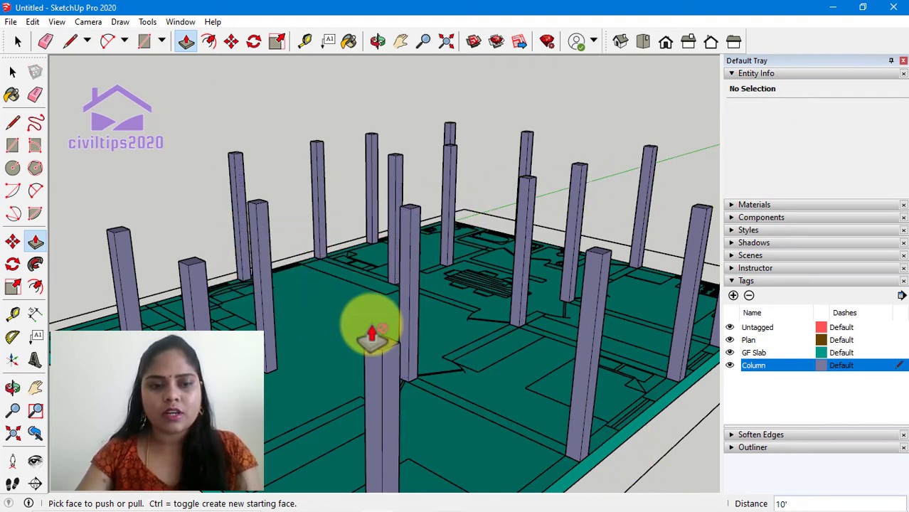
{"action": "scroll", "coordinate": [353, 331], "scroll_direction": "down", "scroll_amount": 3}
From Top view, window-select the three top-edge columns and copy them 4' 9" down
{"action": "key", "text": "space"}
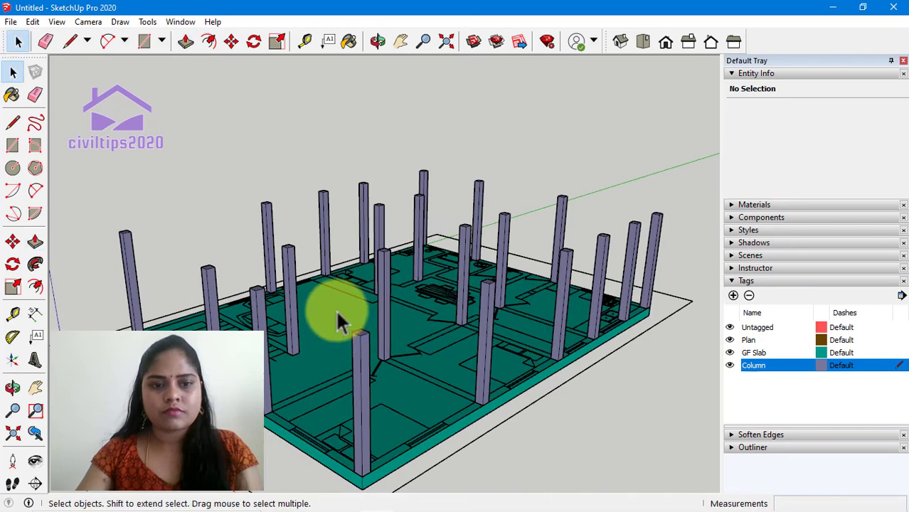
{"action": "left_click", "coordinate": [643, 45]}
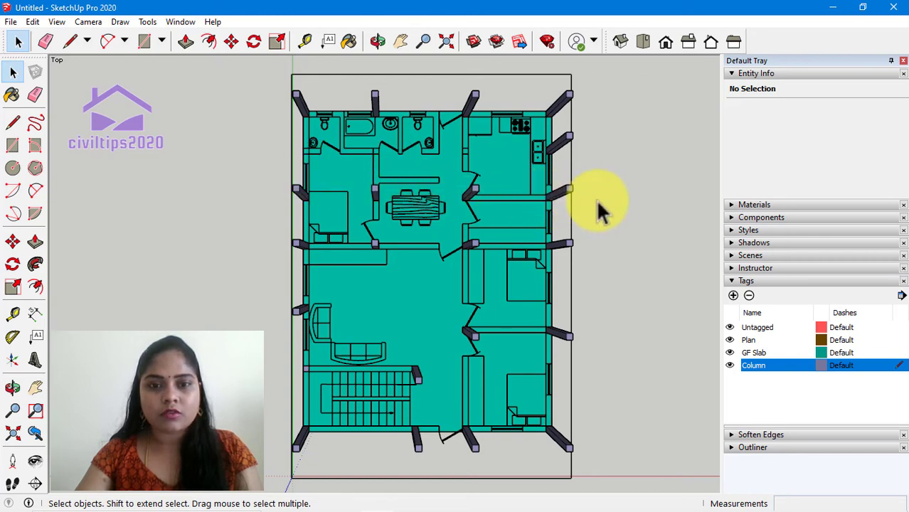
{"action": "scroll", "coordinate": [363, 158], "scroll_direction": "up", "scroll_amount": 1}
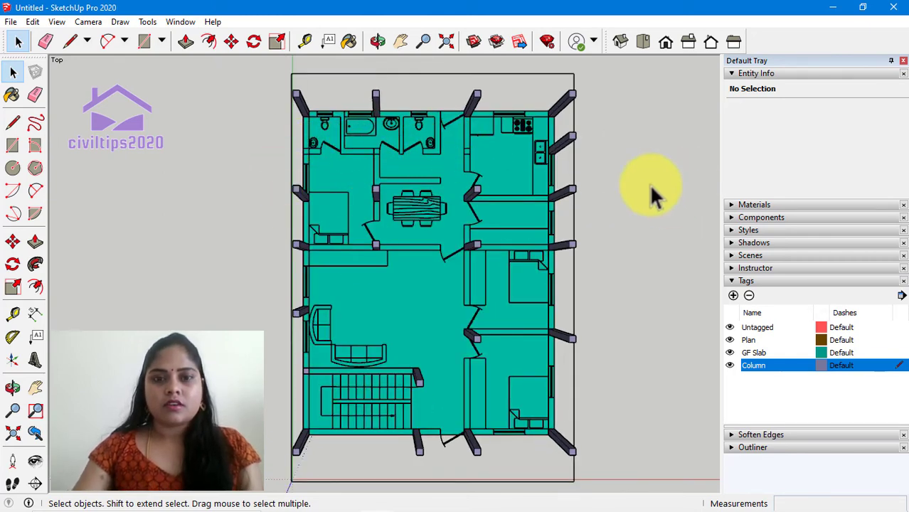
{"action": "left_click_drag", "start_coordinate": [279, 79], "coordinate": [489, 126]}
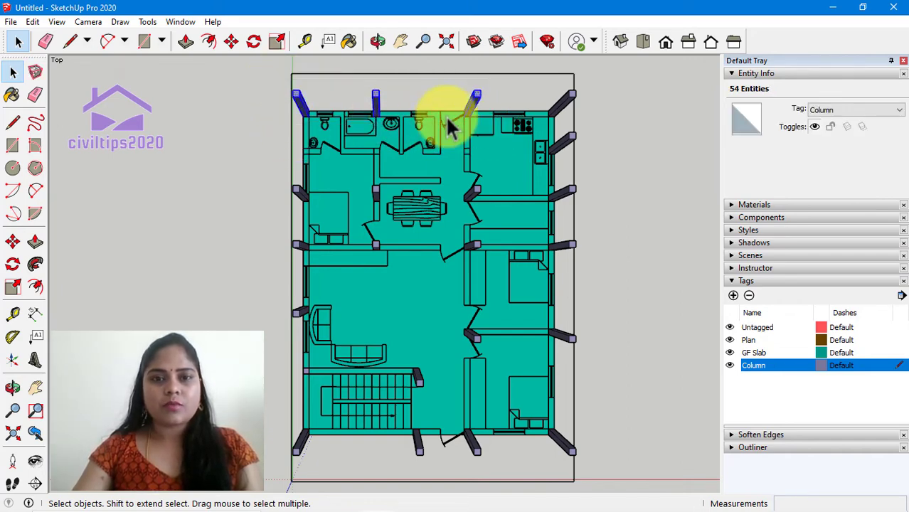
{"action": "left_click", "coordinate": [232, 43]}
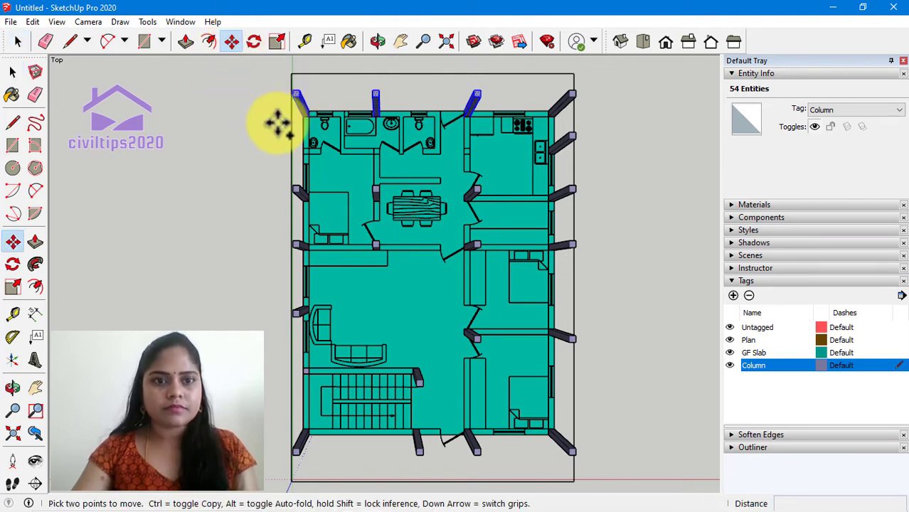
{"action": "scroll", "coordinate": [302, 121], "scroll_direction": "up", "scroll_amount": 5}
{"action": "left_click", "coordinate": [306, 113]}
{"action": "key", "text": "ctrl"}
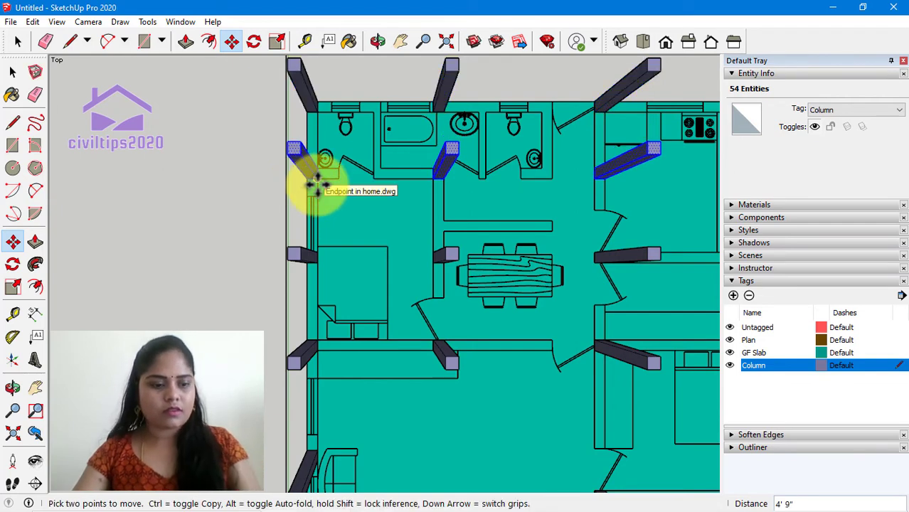
{"action": "left_click", "coordinate": [320, 187]}
Delete the floor-plan drawing, then undo the deletion
{"action": "scroll", "coordinate": [324, 193], "scroll_direction": "down", "scroll_amount": 5}
{"action": "scroll", "coordinate": [477, 151], "scroll_direction": "down", "scroll_amount": 3}
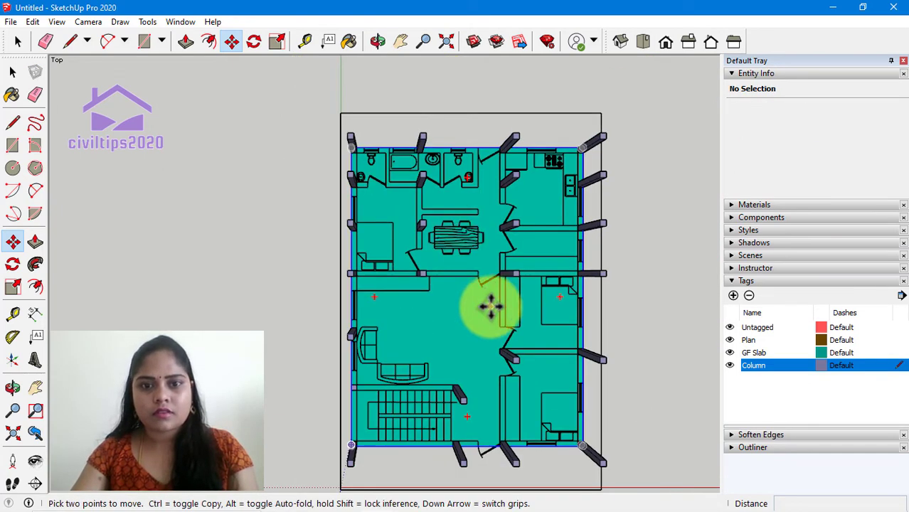
{"action": "key", "text": "space"}
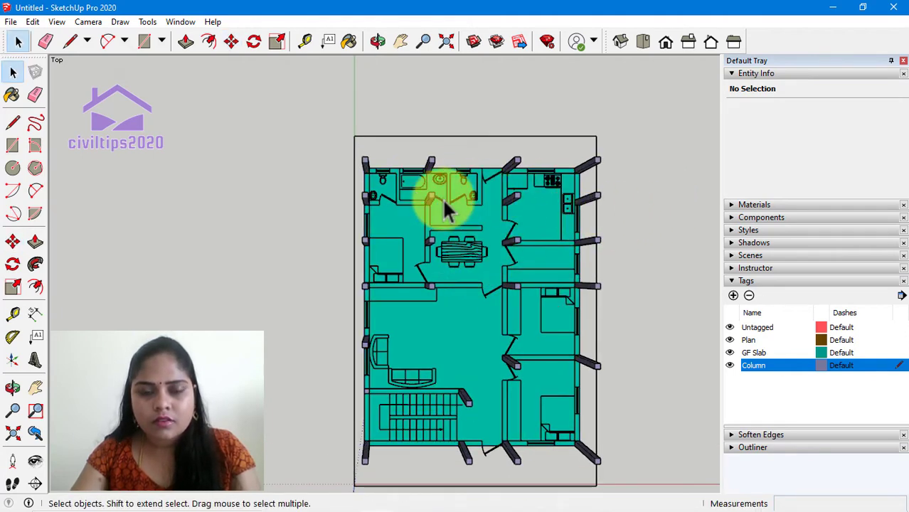
{"action": "left_click", "coordinate": [479, 186]}
{"action": "key", "text": "Delete"}
{"action": "key", "text": "ctrl+z"}
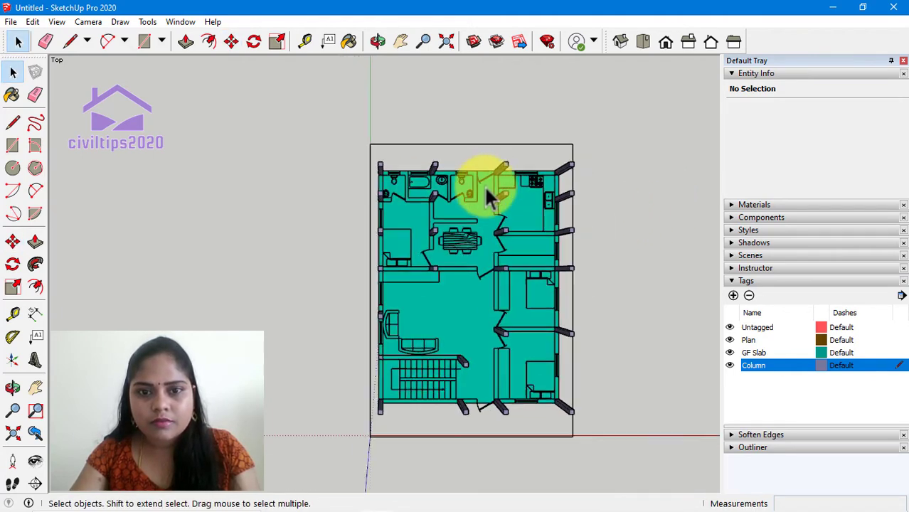
{"action": "scroll", "coordinate": [552, 193], "scroll_direction": "up", "scroll_amount": 1}
{"action": "scroll", "coordinate": [514, 267], "scroll_direction": "down", "scroll_amount": 1}
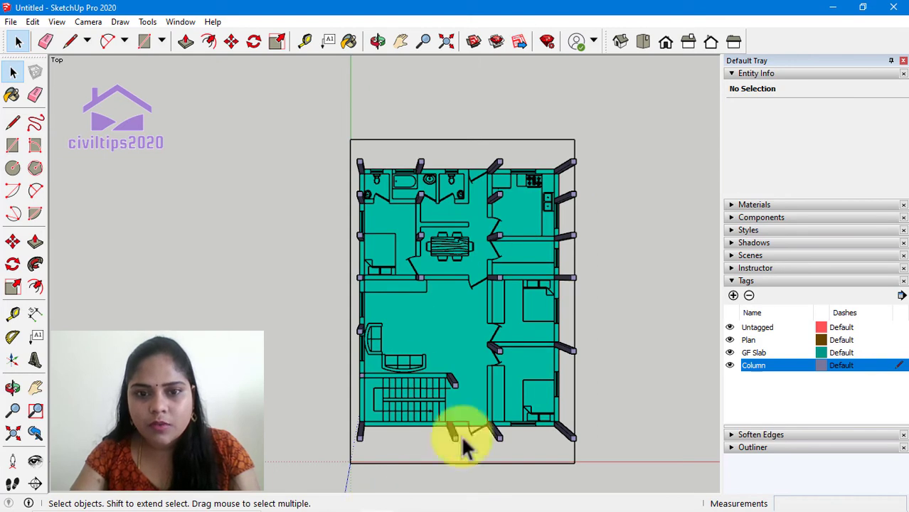
{"action": "scroll", "coordinate": [541, 195], "scroll_direction": "up", "scroll_amount": 1}
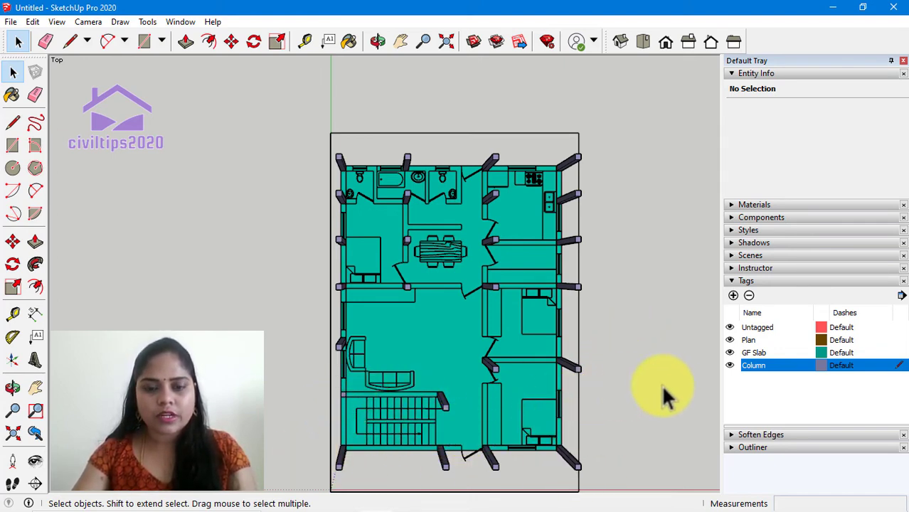
Push/pull the copied columns' faces up 10', then return to Top view
{"action": "left_click", "coordinate": [185, 41]}
{"action": "scroll", "coordinate": [346, 412], "scroll_direction": "up", "scroll_amount": 2}
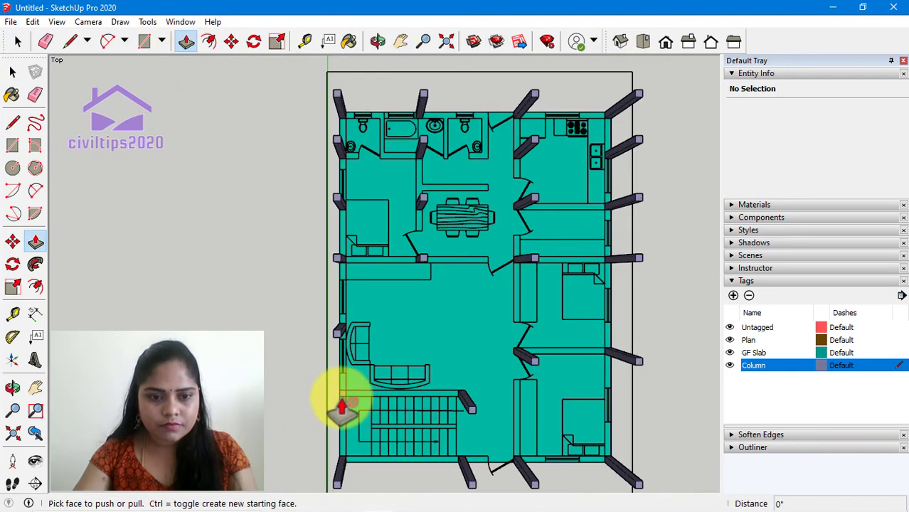
{"action": "left_click", "coordinate": [343, 403]}
{"action": "scroll", "coordinate": [349, 406], "scroll_direction": "down", "scroll_amount": 1}
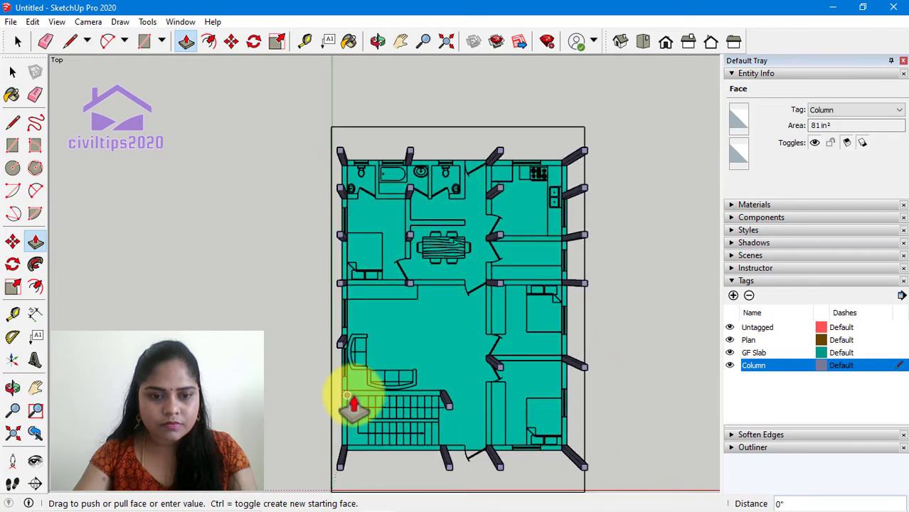
{"action": "left_click", "coordinate": [621, 43]}
{"action": "scroll", "coordinate": [263, 231], "scroll_direction": "up", "scroll_amount": 1}
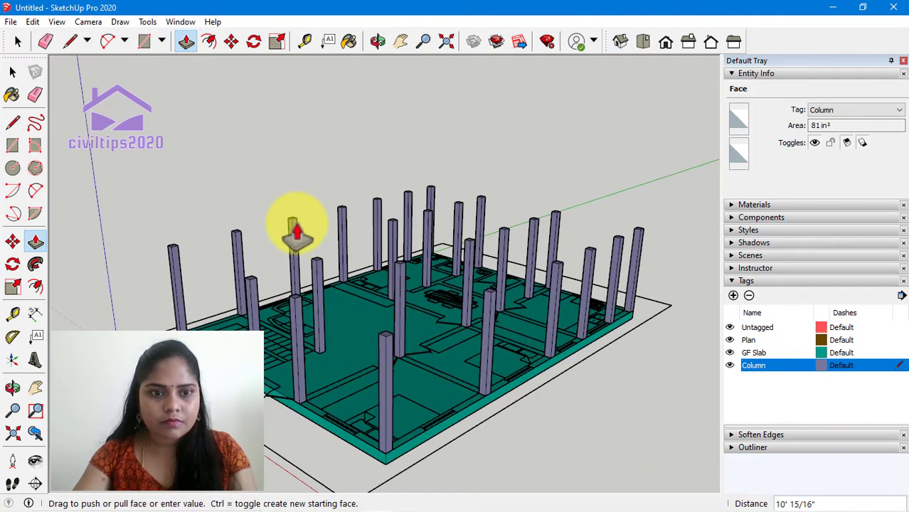
{"action": "key", "text": "Return"}
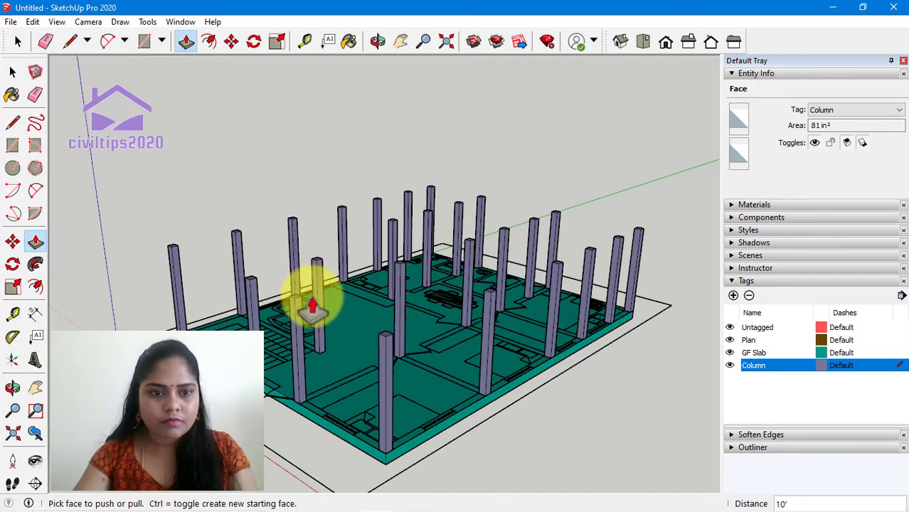
{"action": "scroll", "coordinate": [577, 413], "scroll_direction": "down", "scroll_amount": 1}
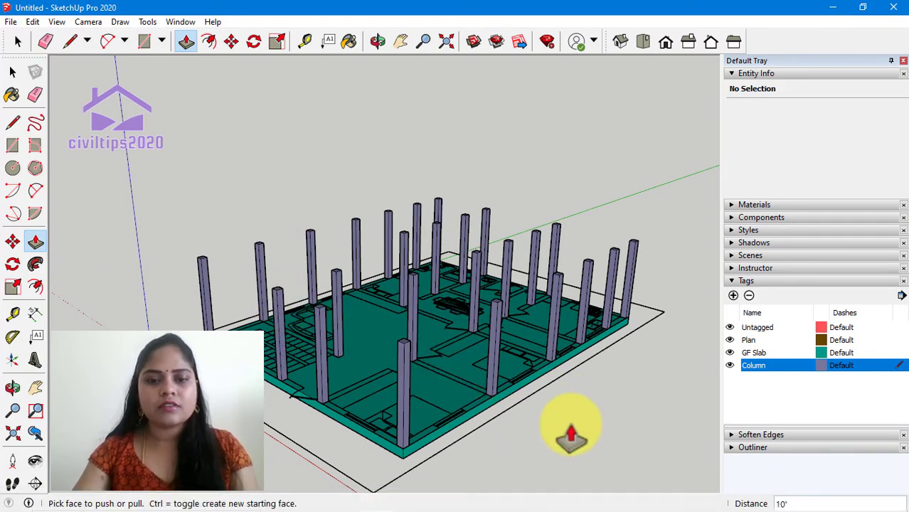
{"action": "key", "text": "space"}
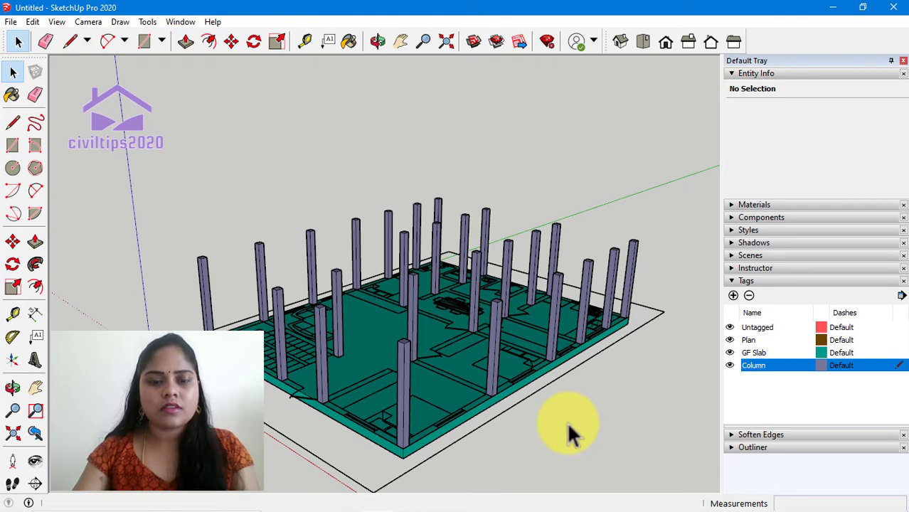
{"action": "left_click", "coordinate": [640, 44]}
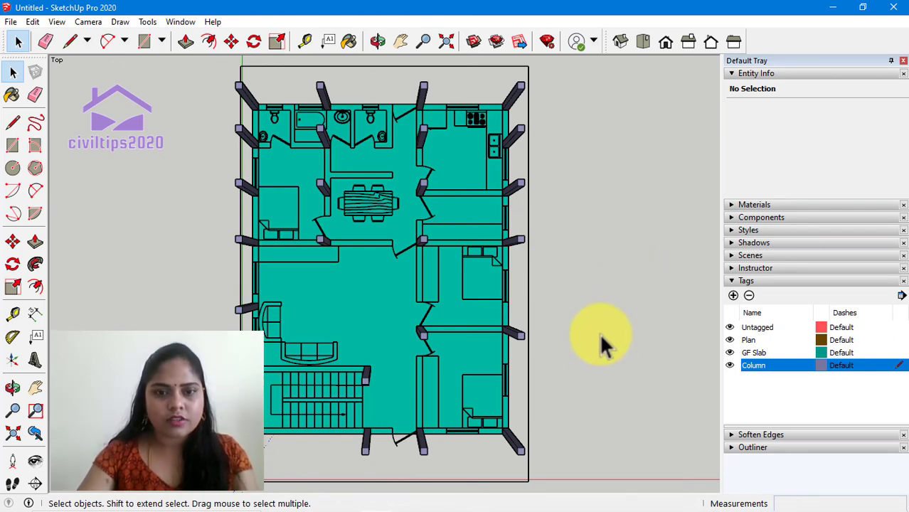
Switch to Iso view to see the 10' columns standing on the teal slab
{"action": "scroll", "coordinate": [599, 333], "scroll_direction": "down", "scroll_amount": 1}
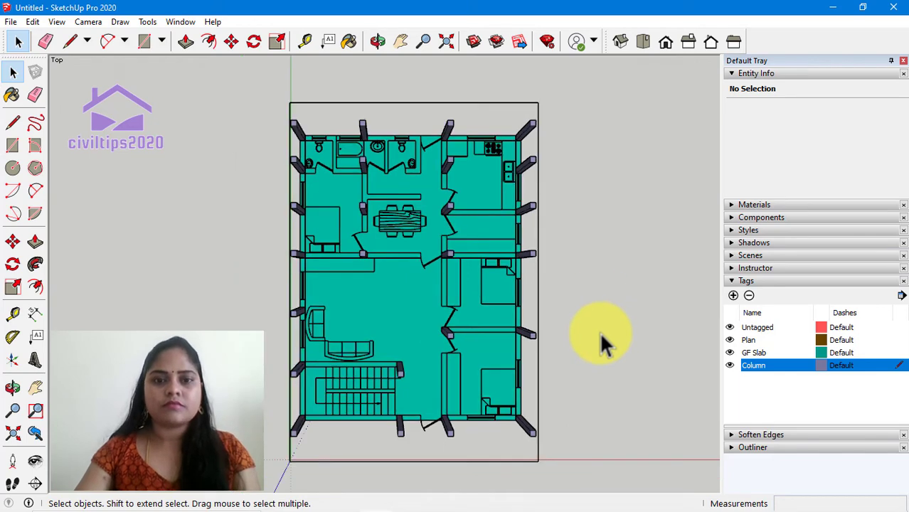
{"action": "left_click", "coordinate": [621, 43]}
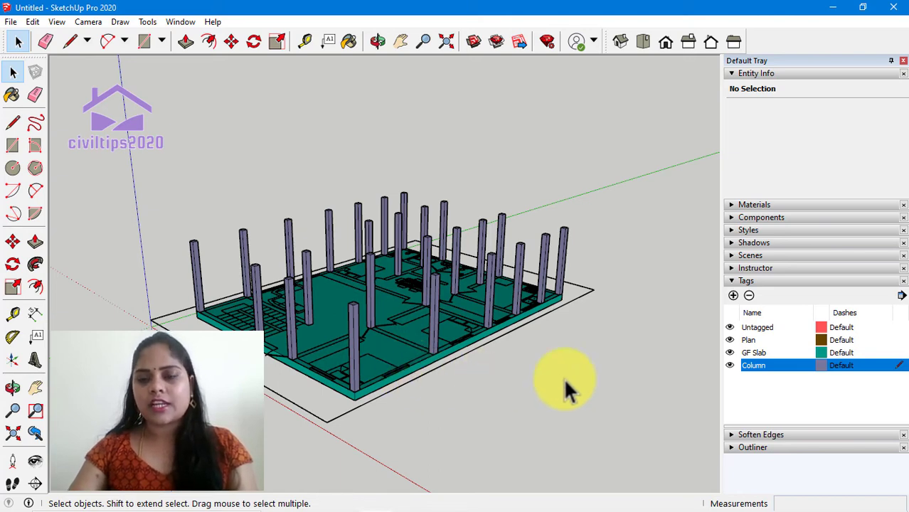
Hide the GF Slab and Plan tags, then group all columns into one 140.63 ft³ solid
{"action": "left_click", "coordinate": [730, 353]}
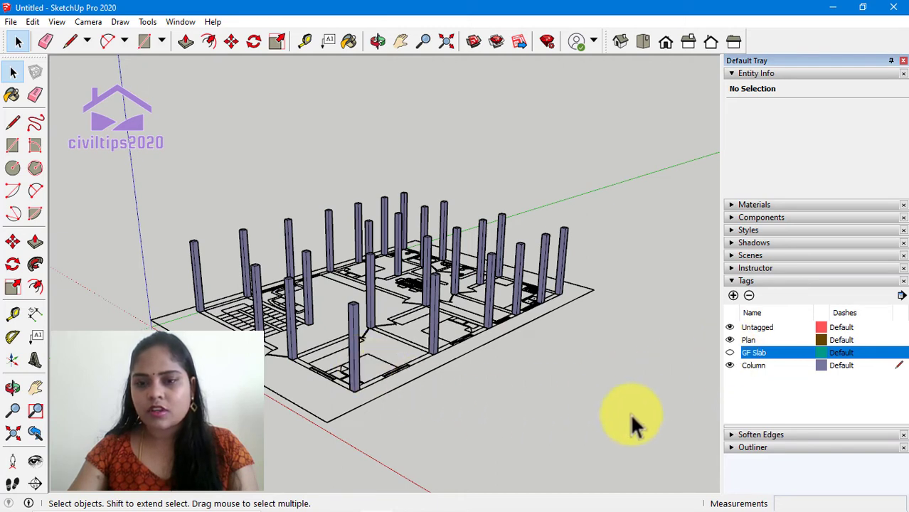
{"action": "left_click", "coordinate": [730, 340]}
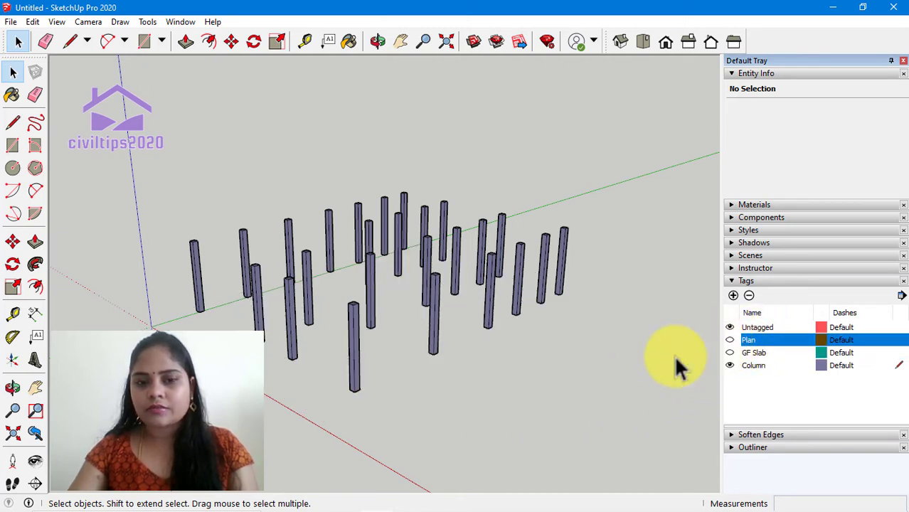
{"action": "middle_click_drag", "start_coordinate": [545, 393], "coordinate": [271, 239]}
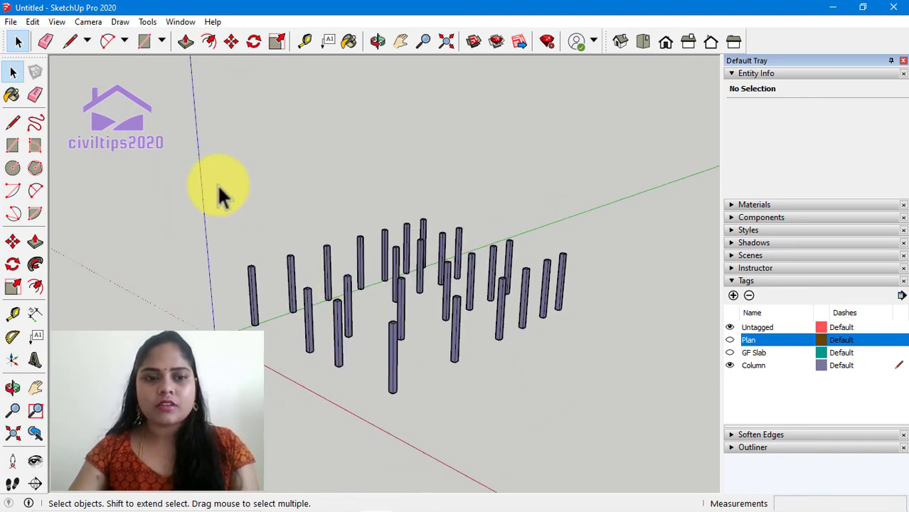
{"action": "left_click_drag", "start_coordinate": [218, 184], "coordinate": [644, 403]}
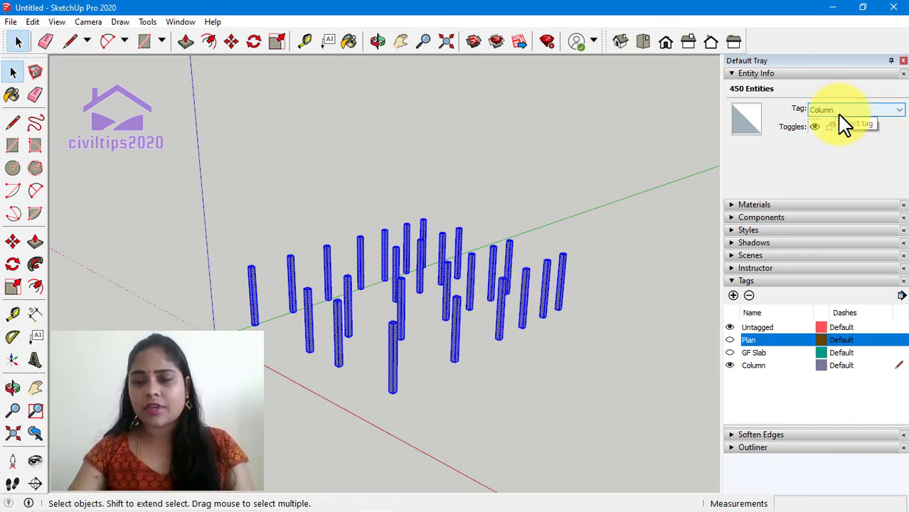
{"action": "right_click", "coordinate": [500, 327]}
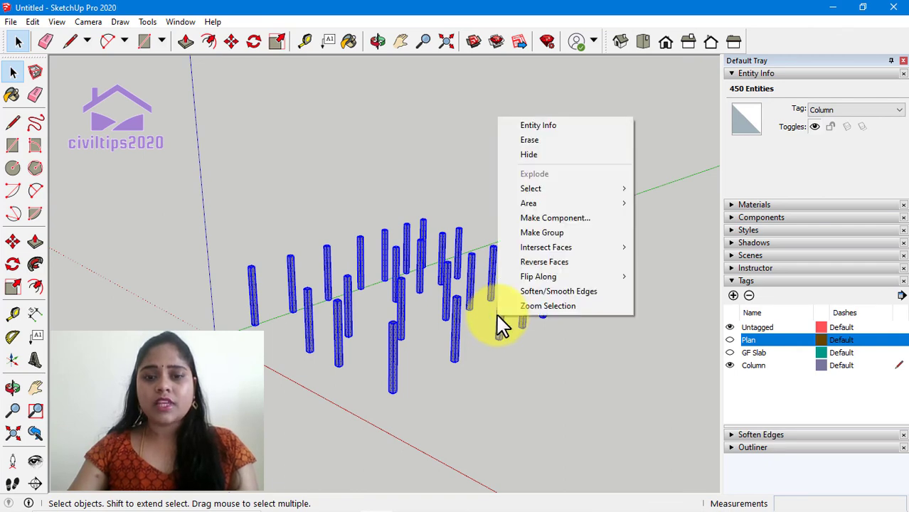
{"action": "left_click", "coordinate": [550, 235]}
{"action": "left_click", "coordinate": [576, 340]}
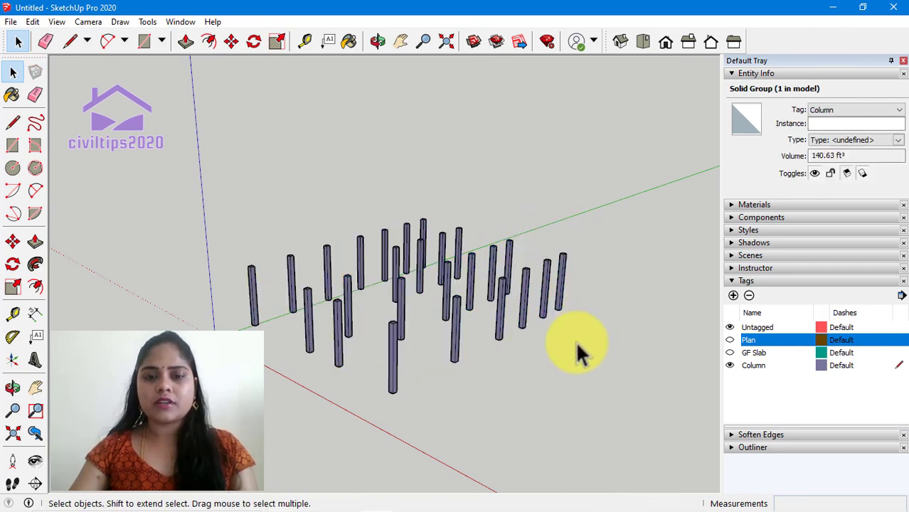
Turn the GF Slab and Plan tags back on under the column group
{"action": "left_click", "coordinate": [730, 352]}
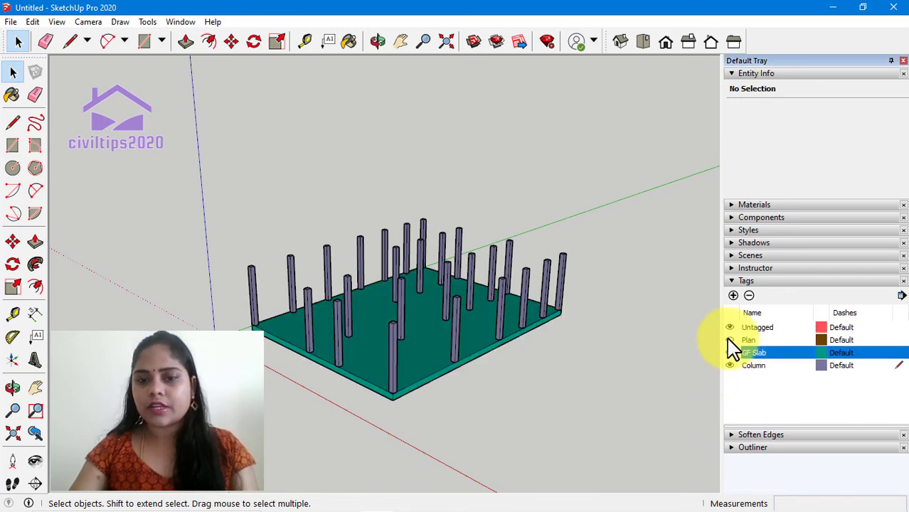
{"action": "left_click", "coordinate": [729, 340]}
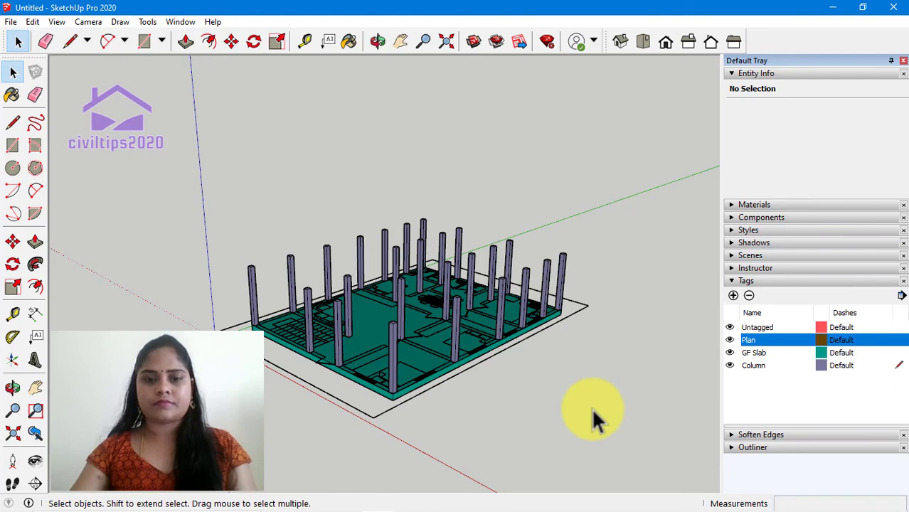